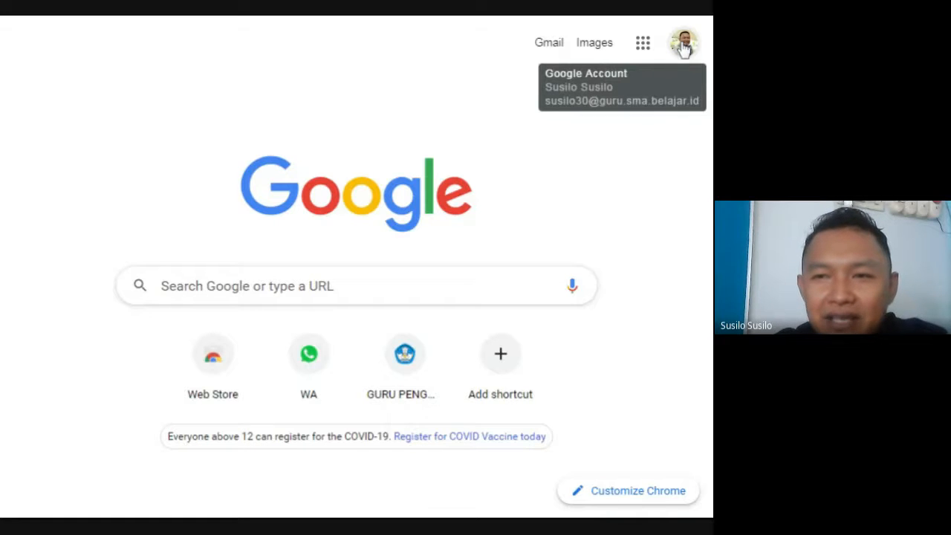
Step: Check which Google account is signed in and open Jamboard from the list of Google apps
left_click(683, 44)
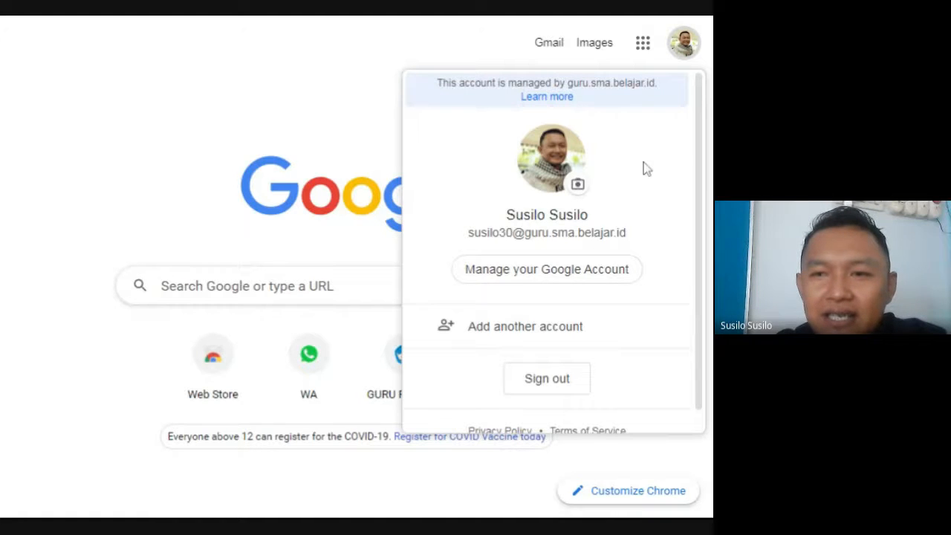
left_click(687, 59)
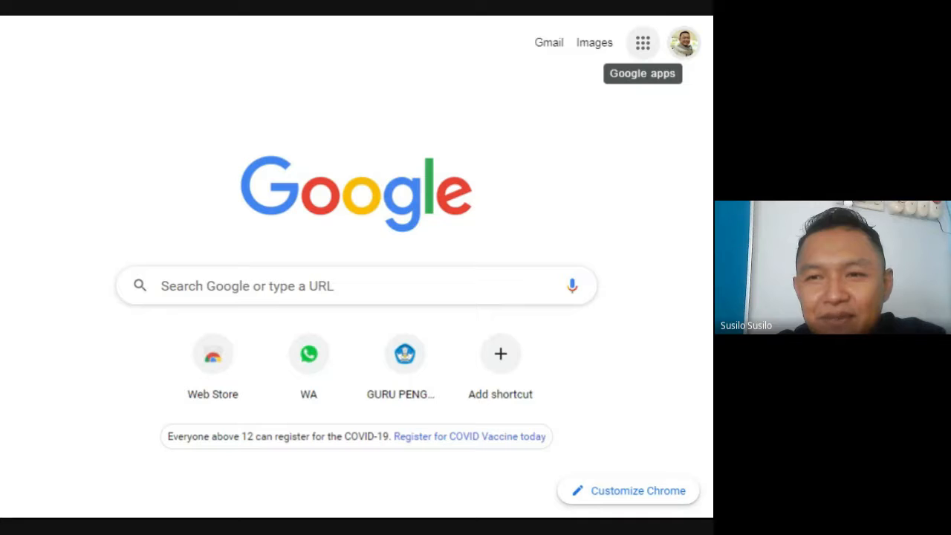
left_click(644, 52)
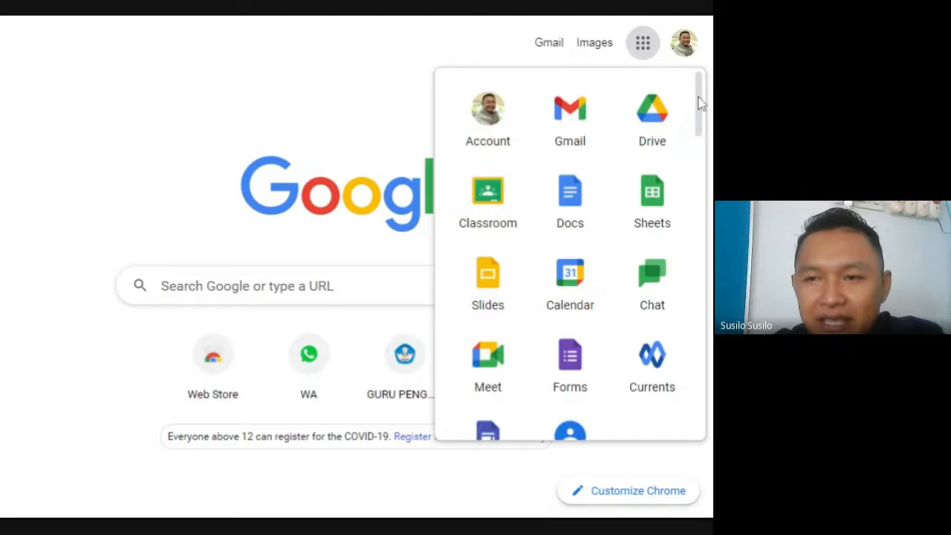
scroll(700, 104, "down", 1)
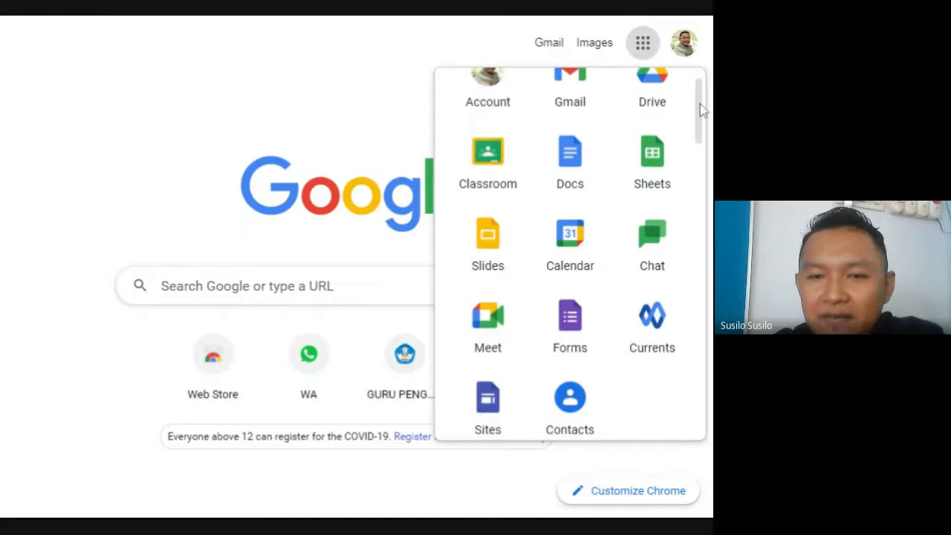
mouse_move(699, 106)
left_mouse_down()
mouse_move(706, 171)
mouse_move(705, 113)
left_mouse_up()
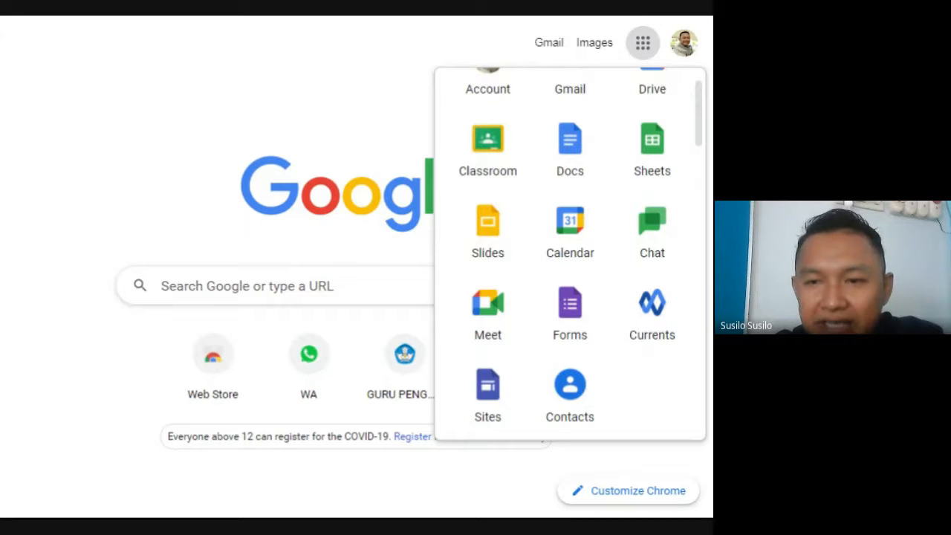
scroll(570, 252, "down", 1)
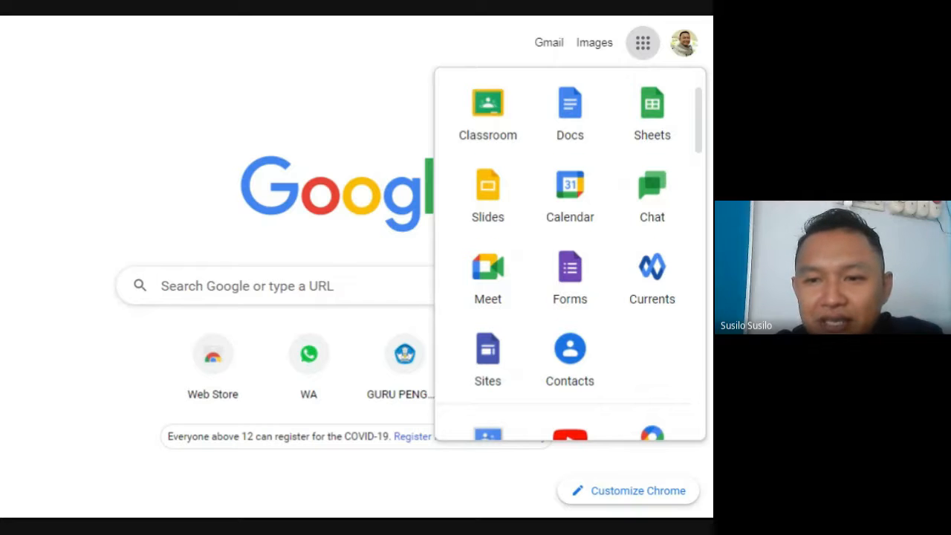
left_click_drag(699, 114, 697, 159)
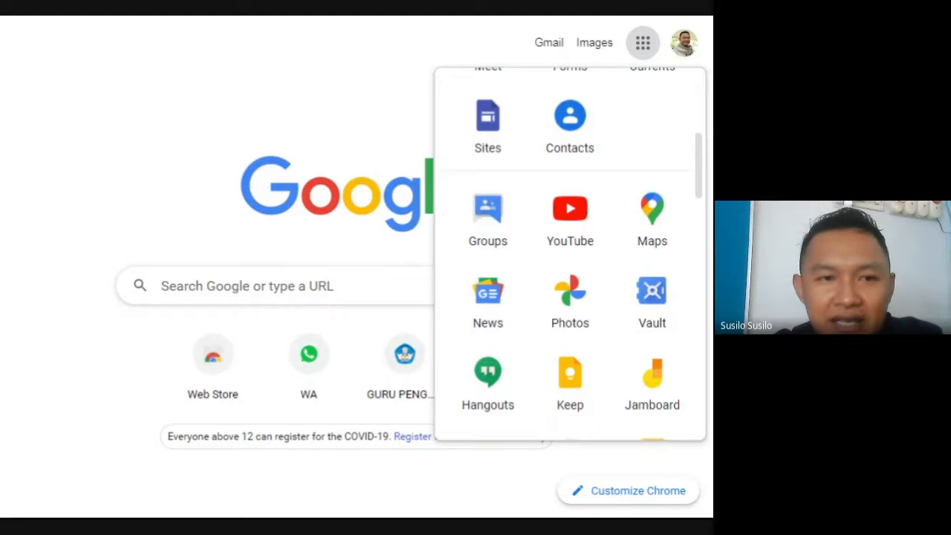
scroll(570, 254, "down", 1)
scroll(570, 254, "up", 1)
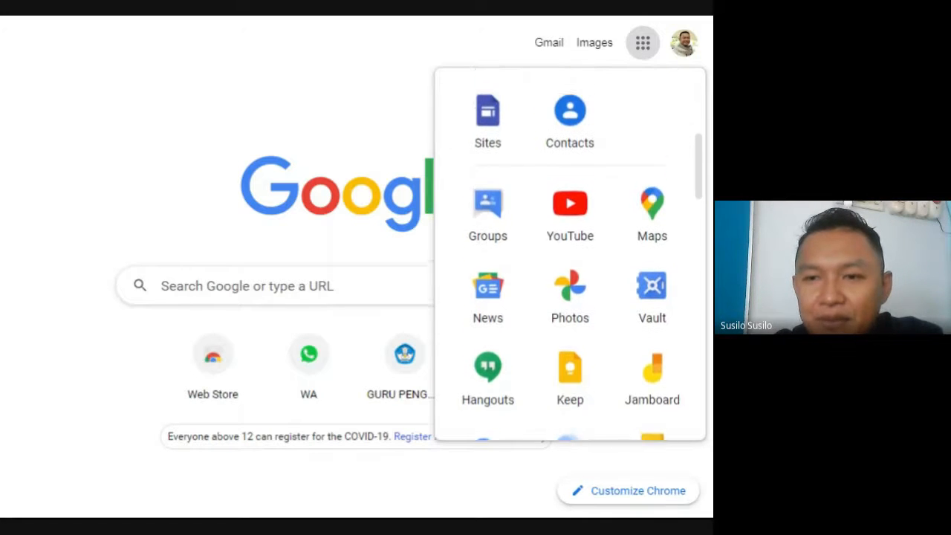
scroll(570, 254, "down", 1)
scroll(689, 184, "down", 2)
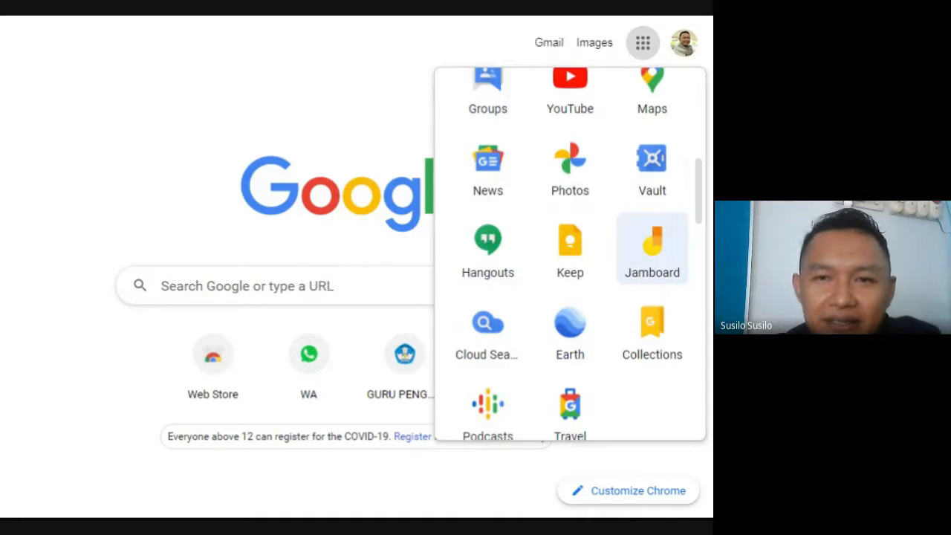
left_click(652, 251)
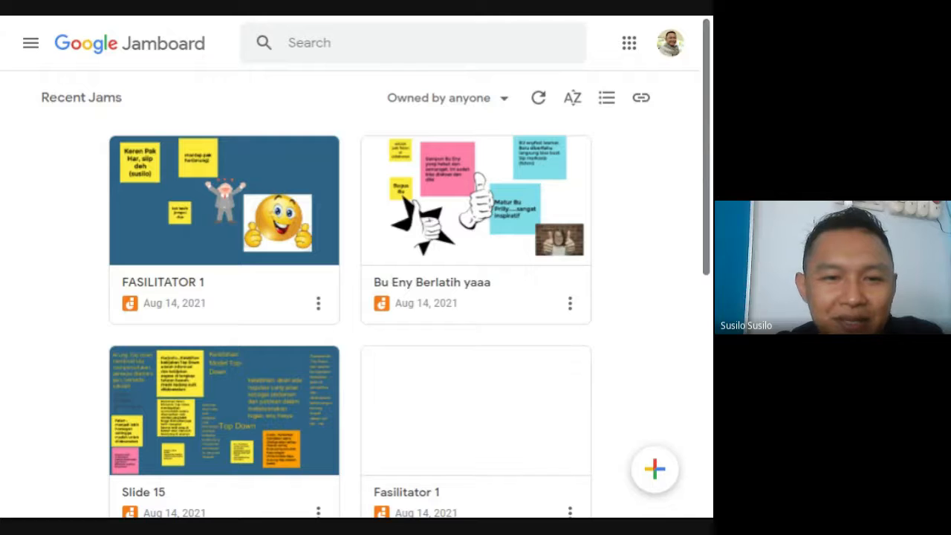
Step: Look through the recent jams and create a new jam
scroll(709, 204, "down", 1)
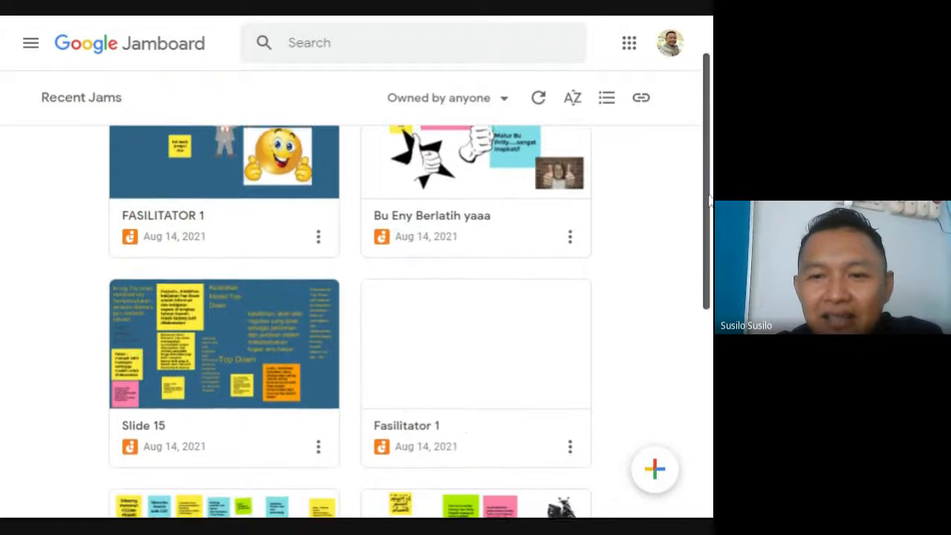
scroll(710, 205, "down", 1)
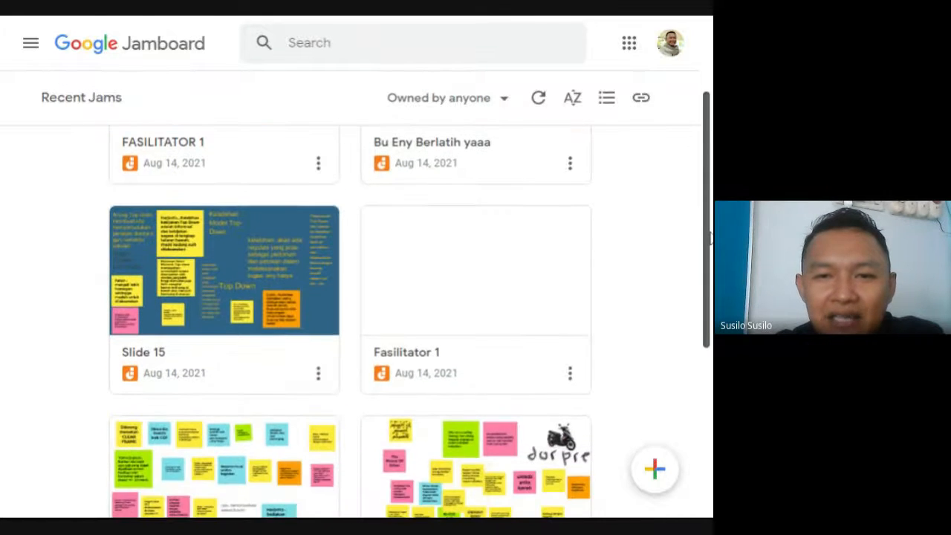
scroll(709, 204, "down", 1)
scroll(349, 319, "down", 3)
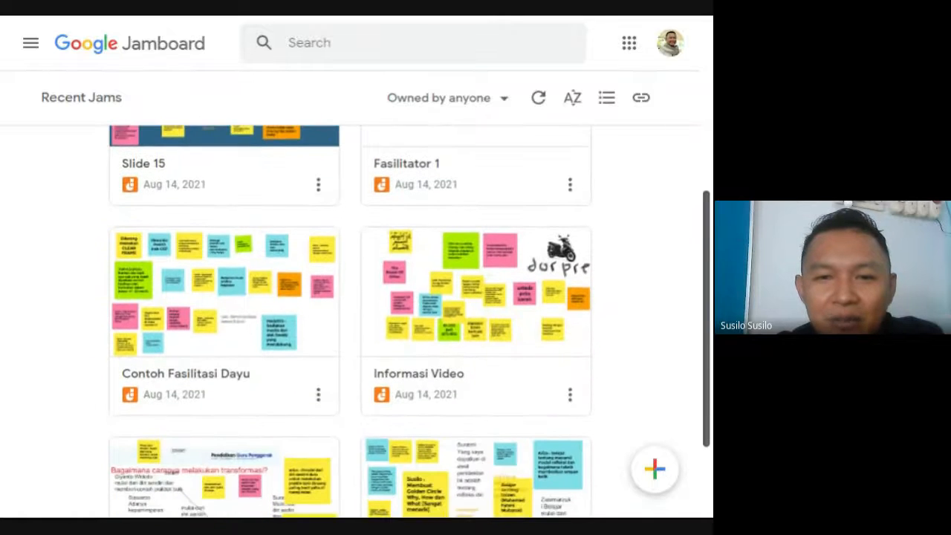
scroll(709, 414, "down", 1)
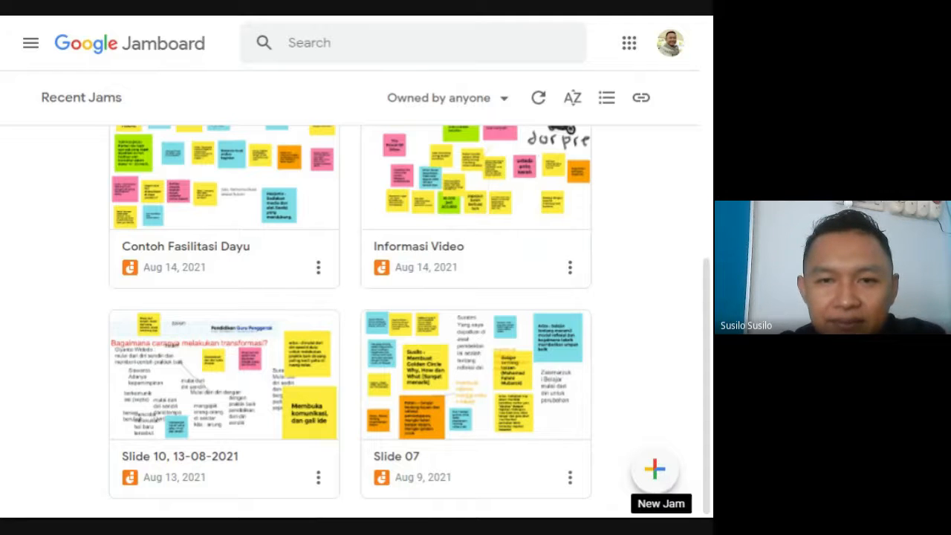
left_click(659, 483)
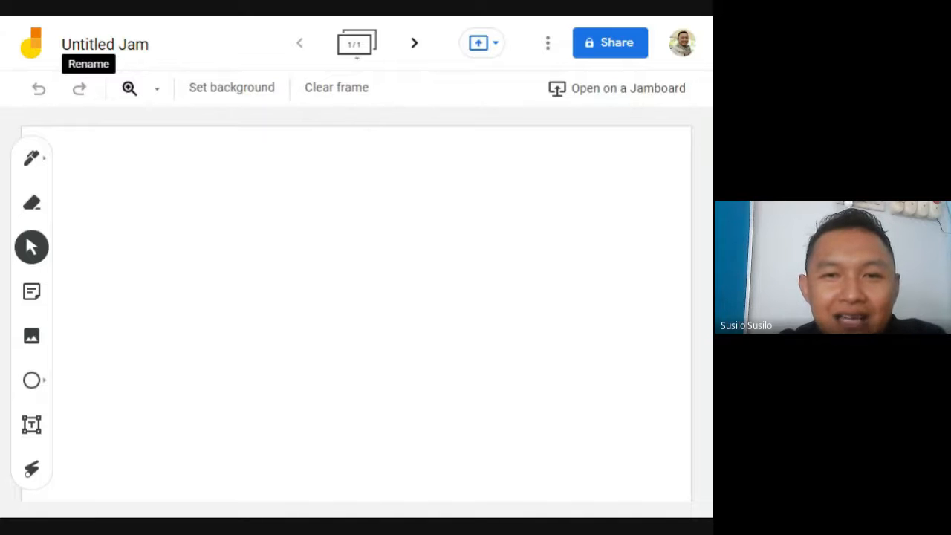
Step: Rename the untitled jam as "Pertemuan 1 IPA kelas 8"
left_click(110, 52)
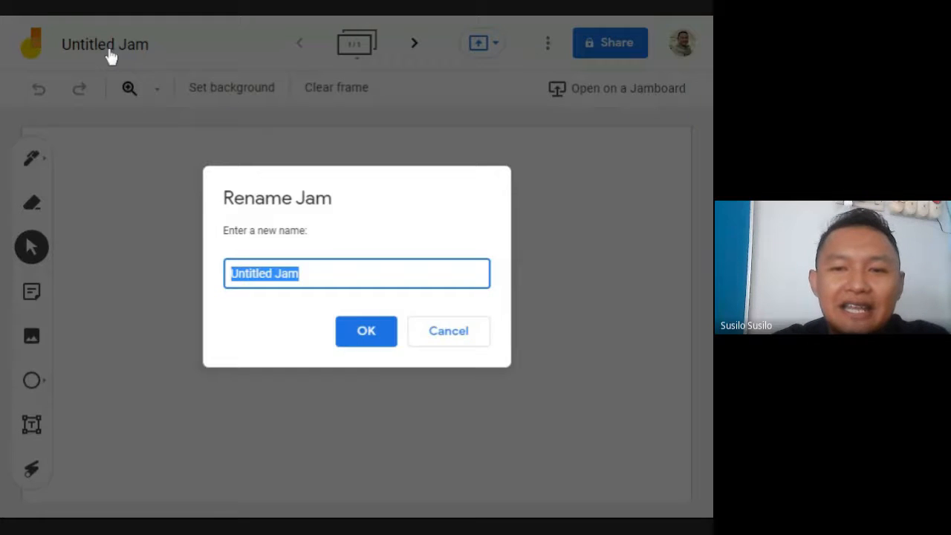
type("P")
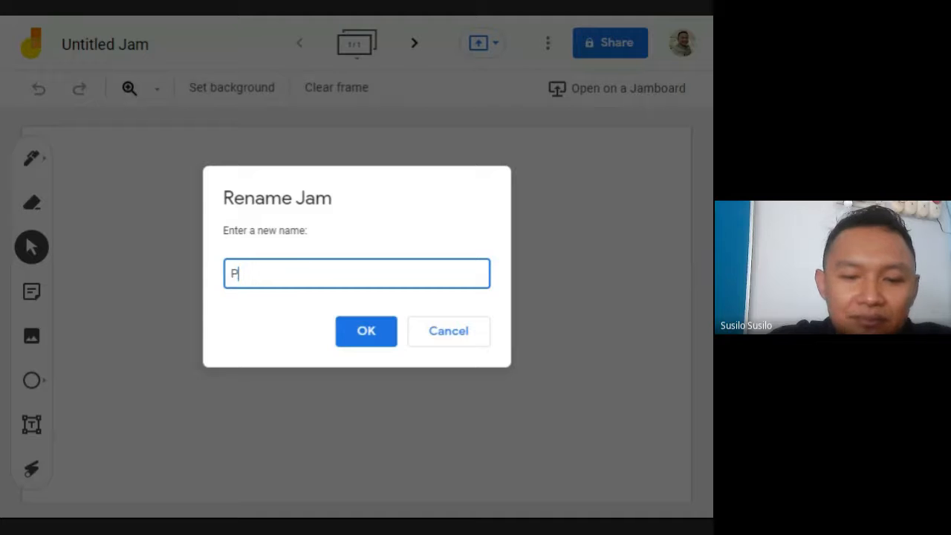
type("ertemu")
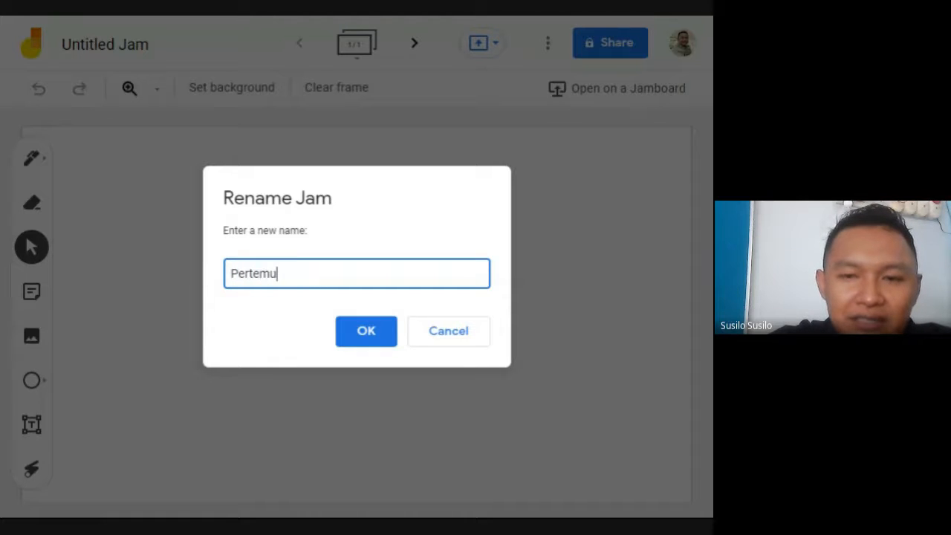
type("an")
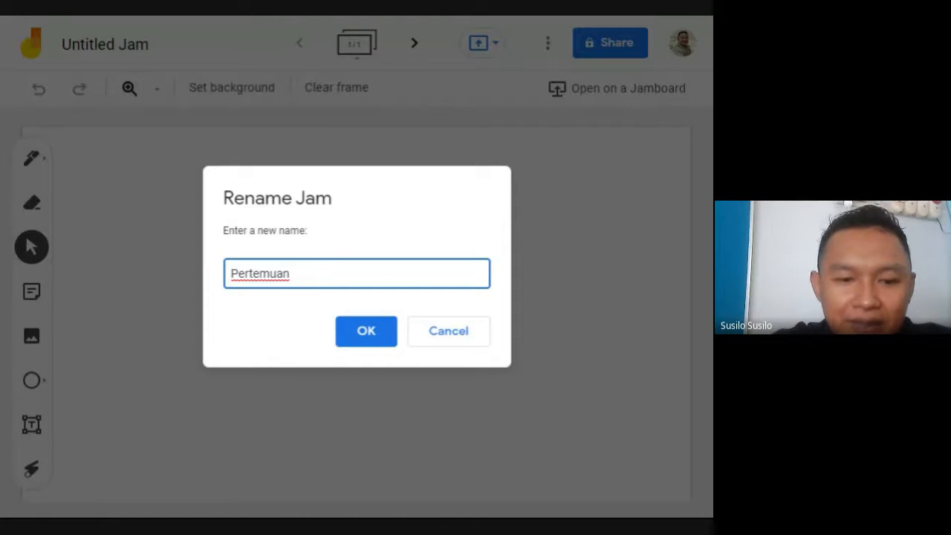
type(" 1 ipa")
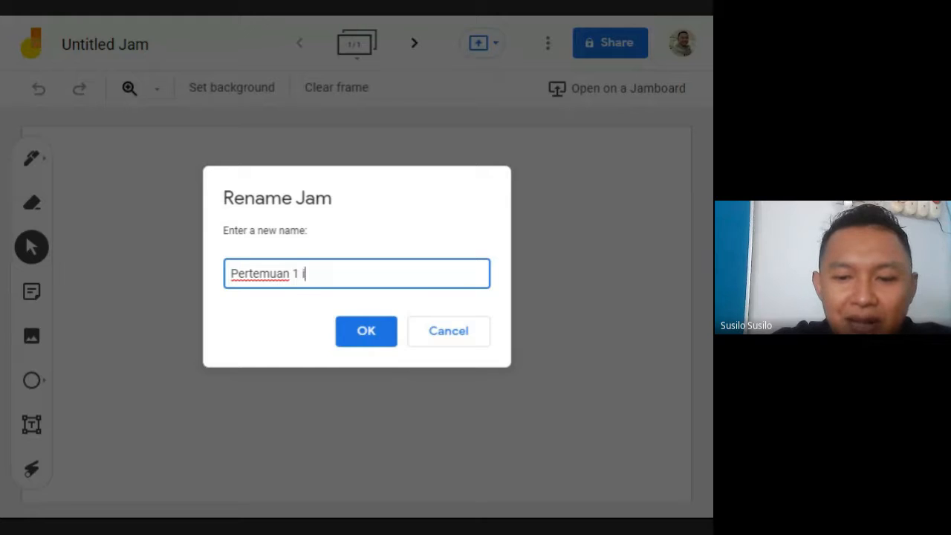
key("BackSpace")
key("BackSpace")
key("BackSpace")
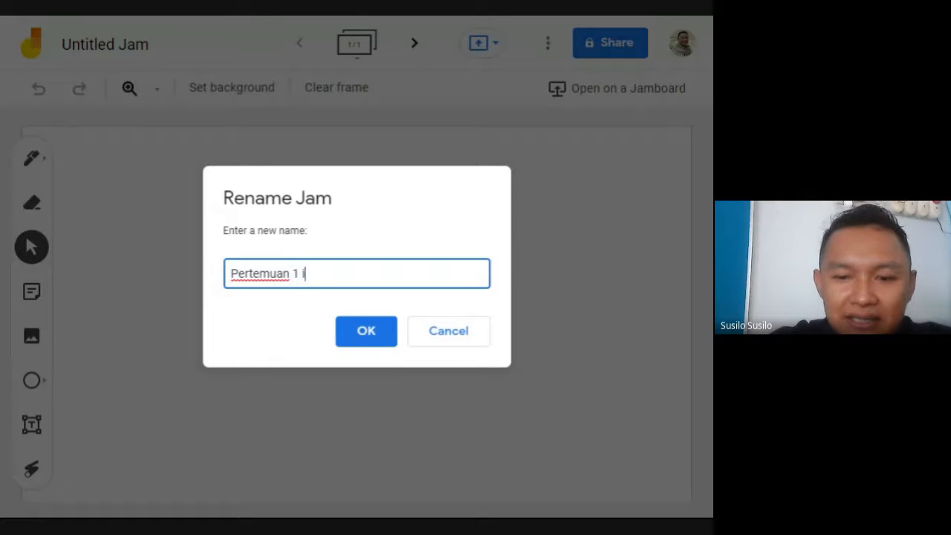
type("I")
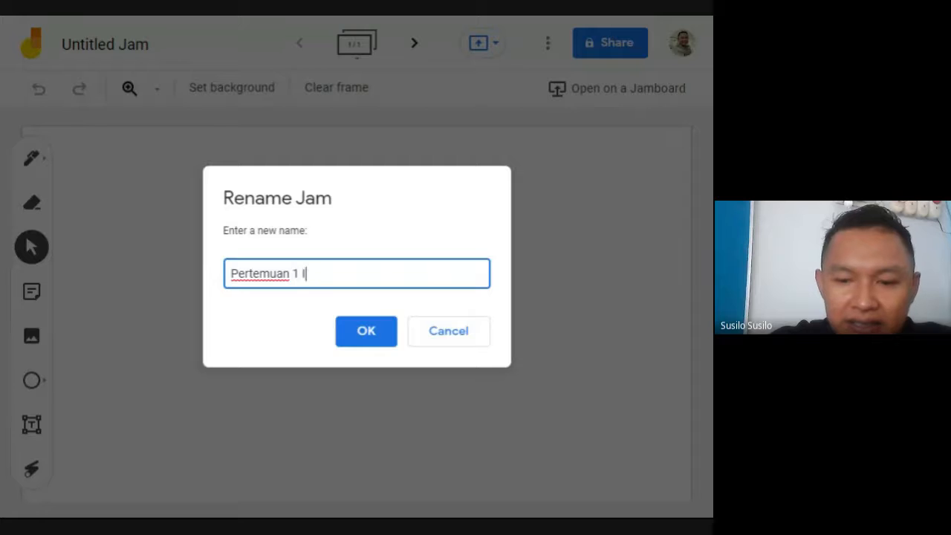
type("PA kelas 8")
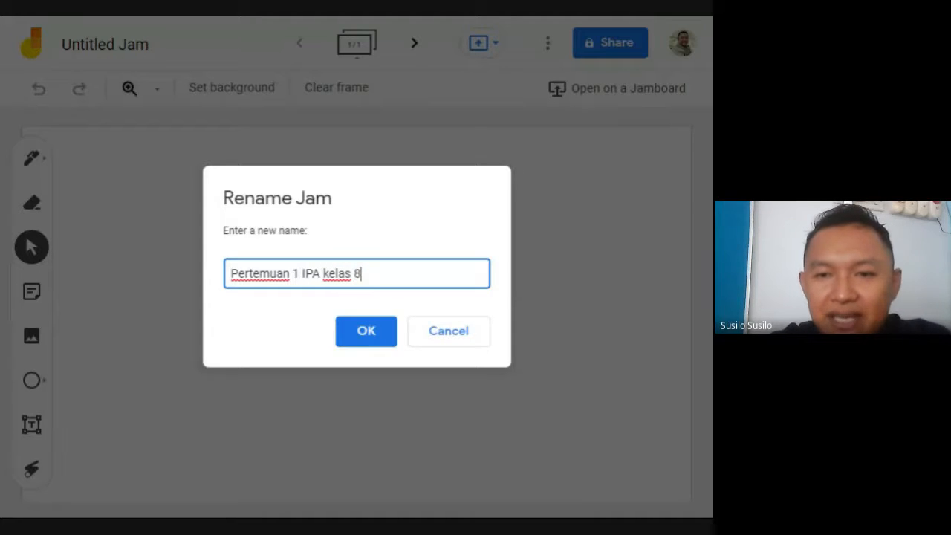
left_click(365, 340)
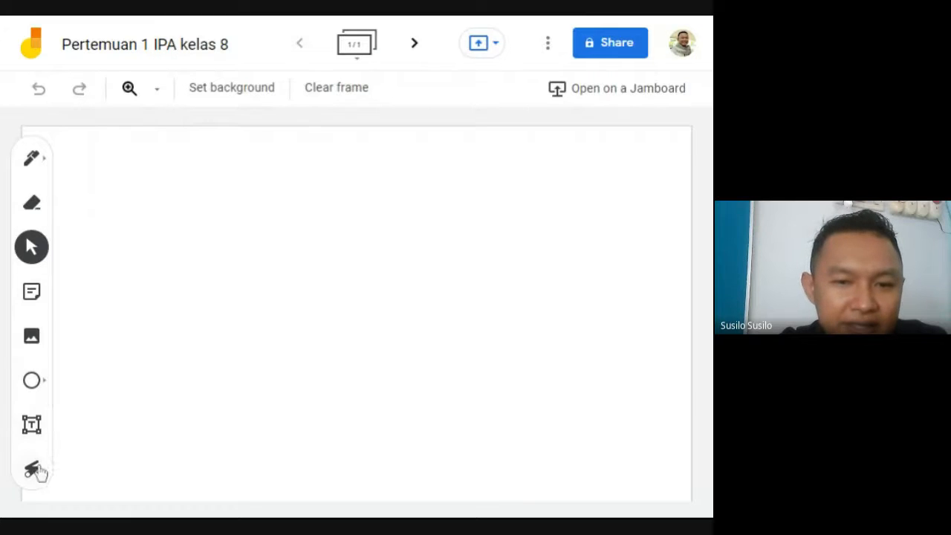
Step: Draw a red freehand pen stroke shaped like a 2 in the upper part of the blank frame
left_click(32, 158)
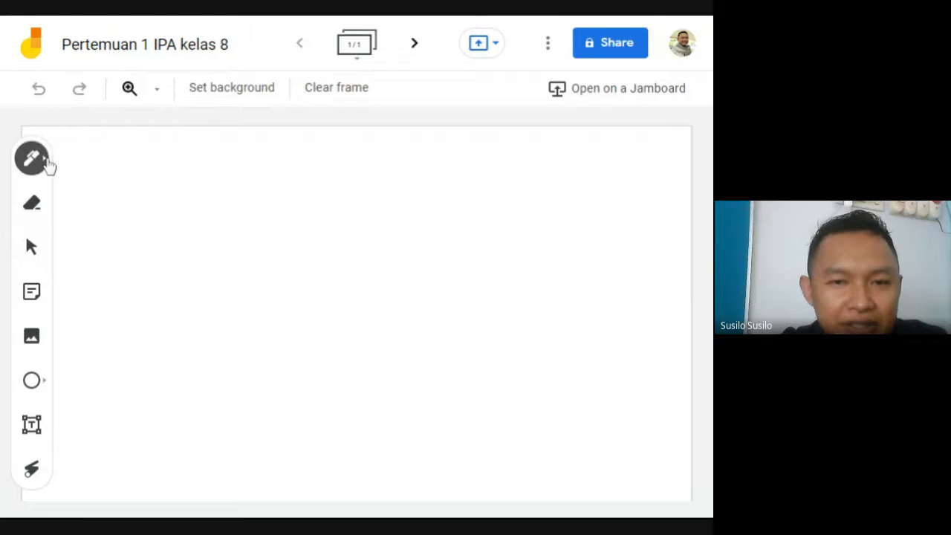
left_click(45, 165)
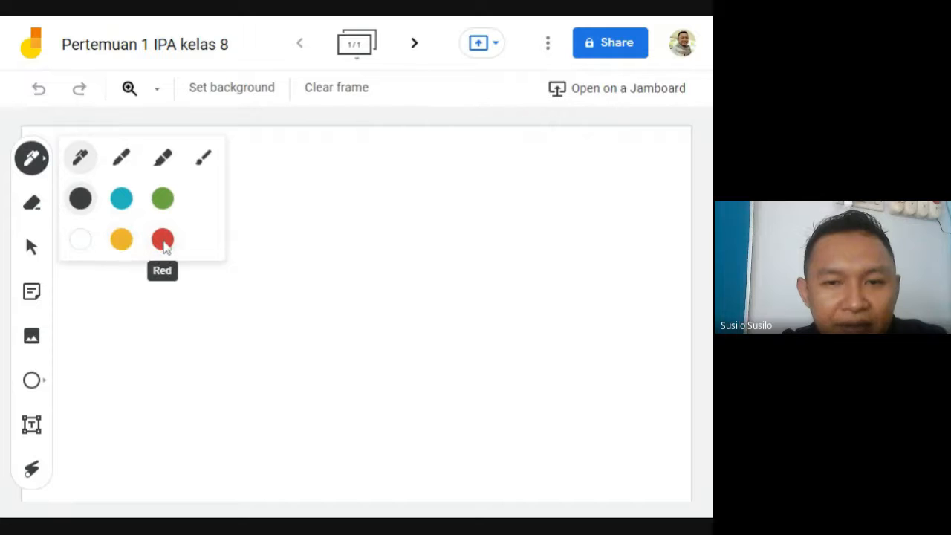
left_click(163, 245)
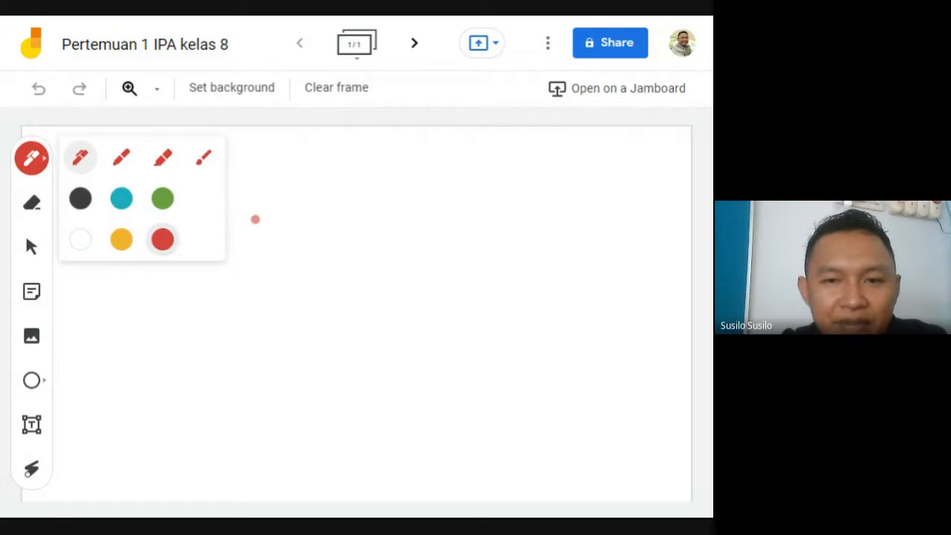
mouse_move(268, 191)
left_mouse_down()
mouse_move(298, 193)
mouse_move(340, 222)
left_mouse_up()
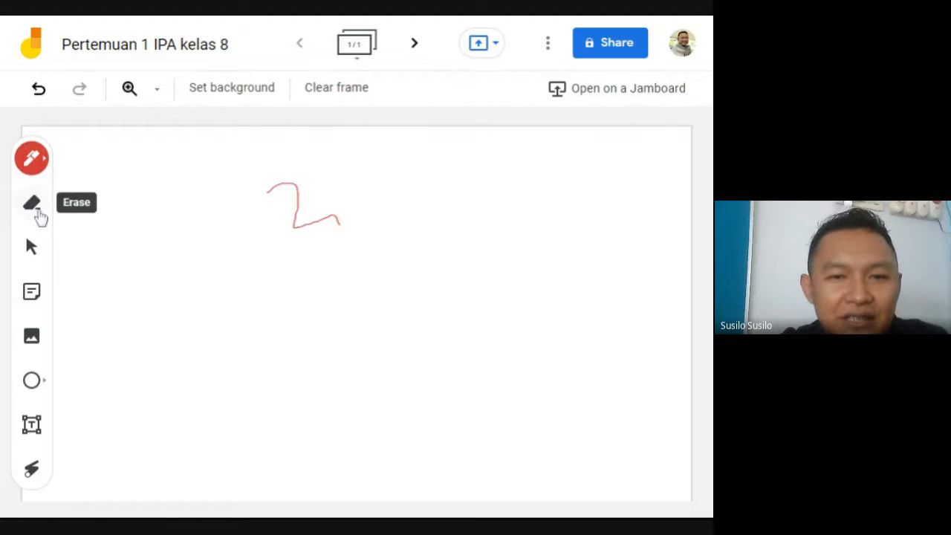
Step: Erase the red pen stroke from the frame and return to the Select tool
left_click(34, 210)
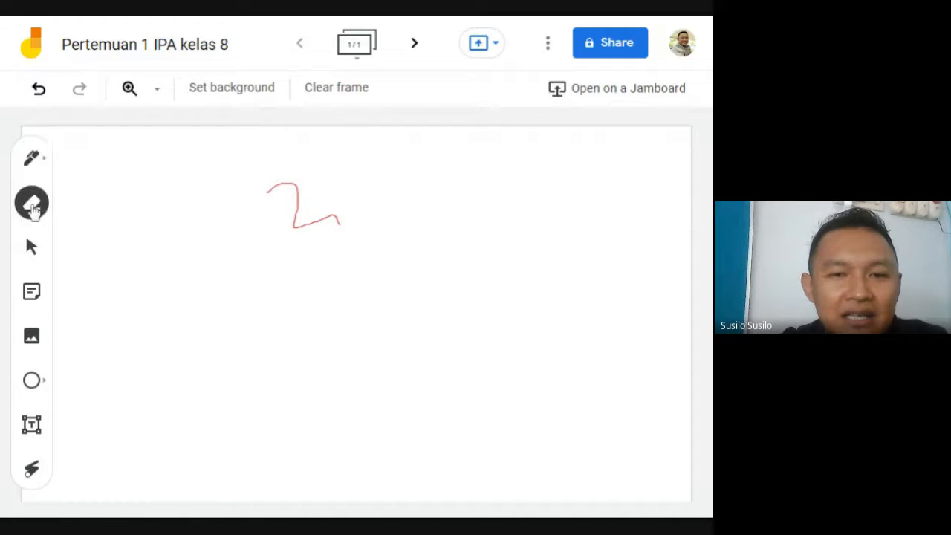
mouse_move(279, 188)
left_mouse_down()
mouse_move(265, 191)
mouse_move(297, 185)
mouse_move(289, 231)
mouse_move(320, 216)
mouse_move(335, 222)
mouse_move(301, 229)
left_mouse_up()
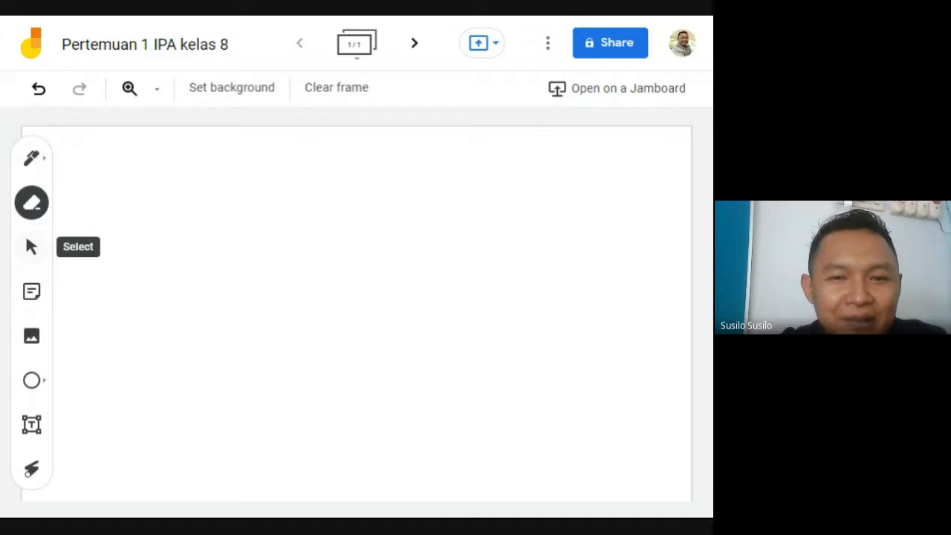
left_click(31, 247)
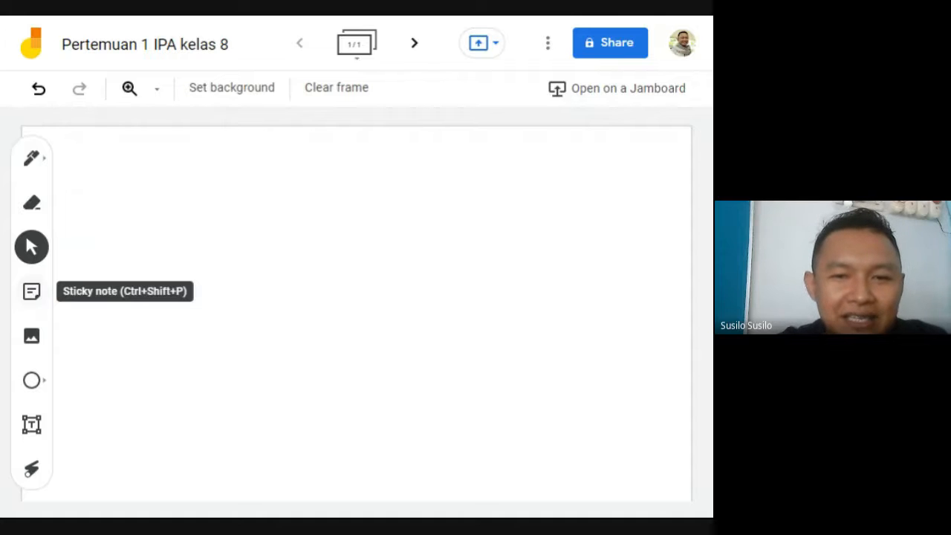
Step: Open a new sticky note to view its colour options and cancel it without adding a note
left_click(31, 294)
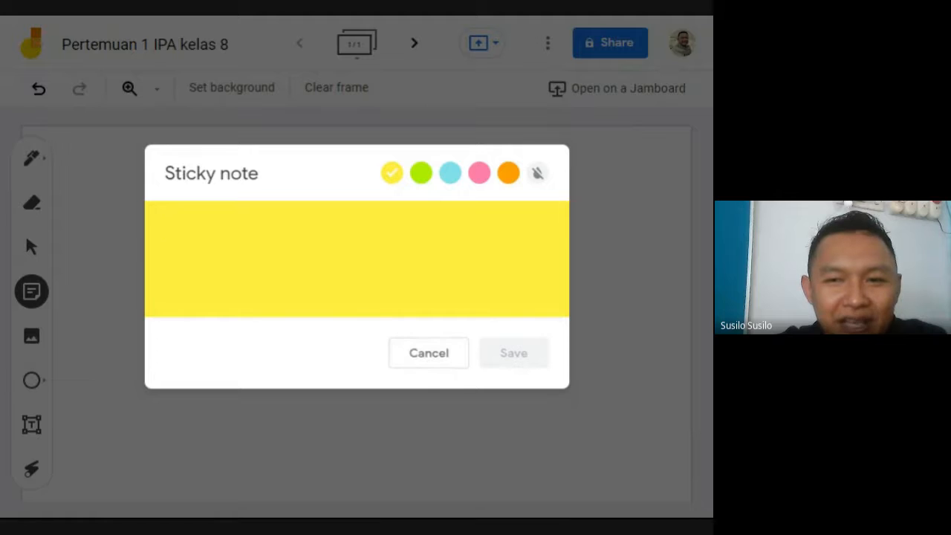
left_click(422, 363)
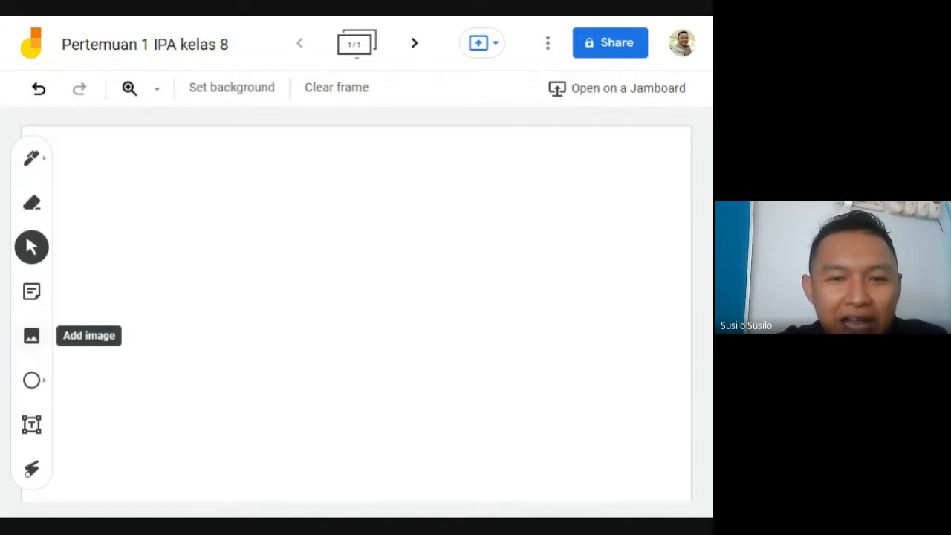
Step: Examine the available sources for adding an image: upload, URL, camera, Google Image Search, Google Drive and Google Photos
left_click(31, 336)
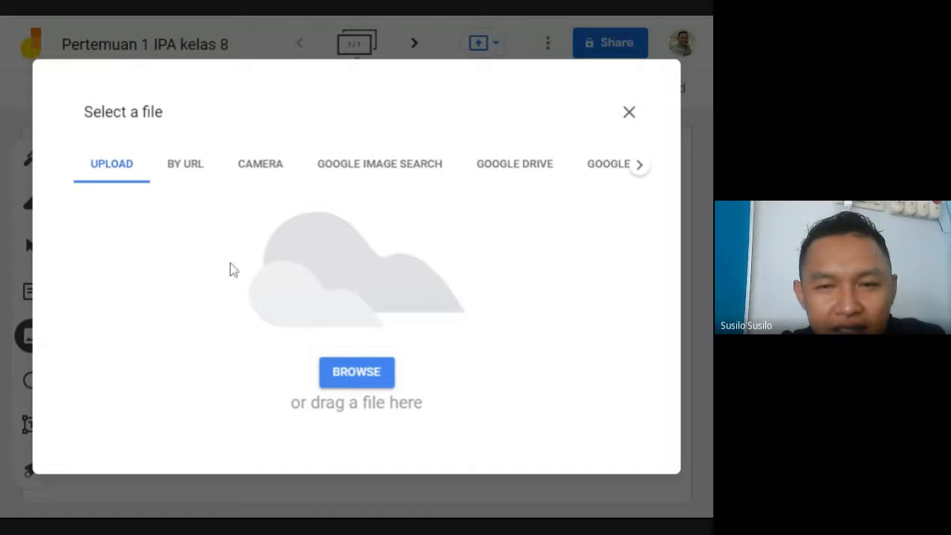
left_click(193, 172)
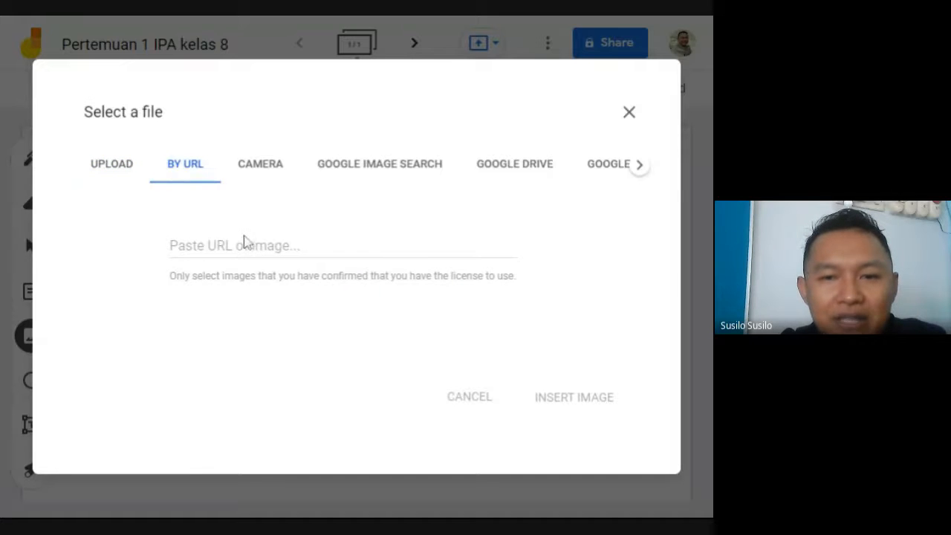
left_click(272, 172)
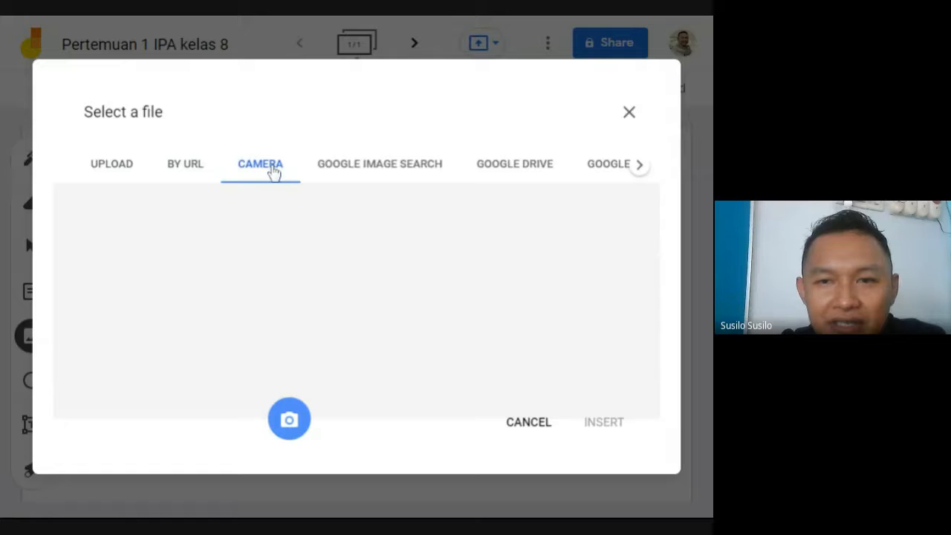
left_click(357, 172)
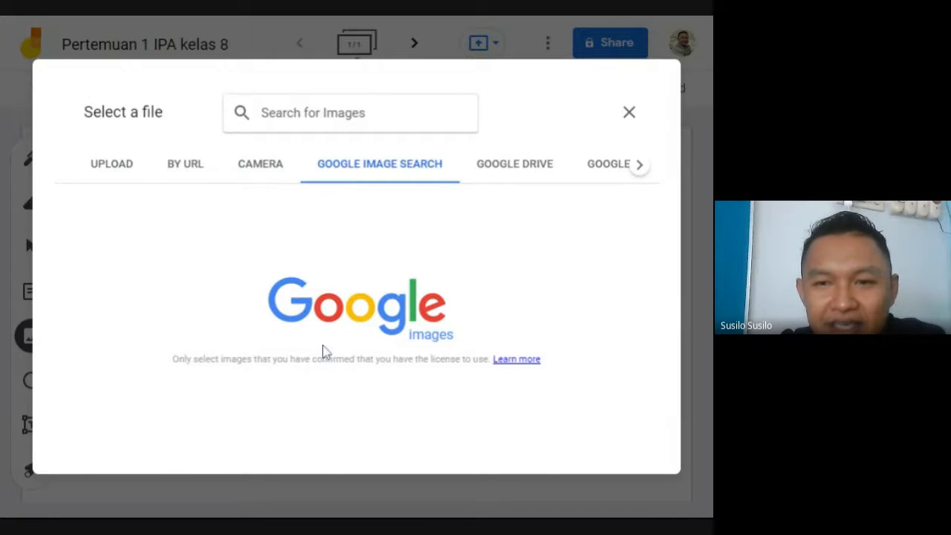
left_click(511, 169)
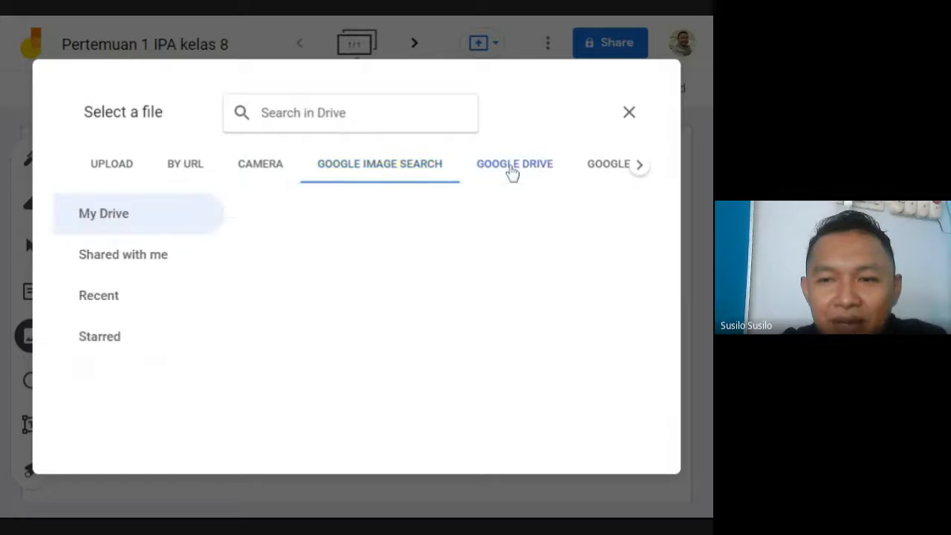
left_click(600, 171)
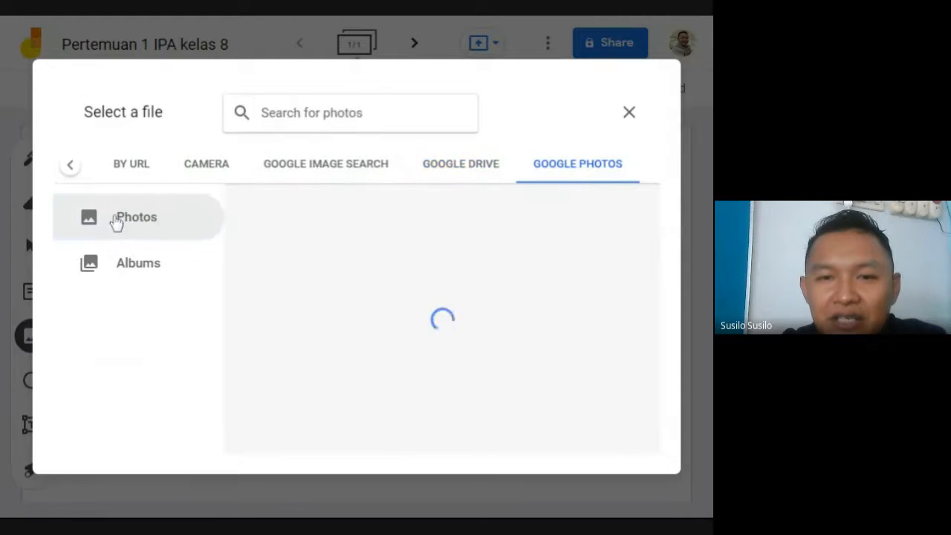
left_click(143, 173)
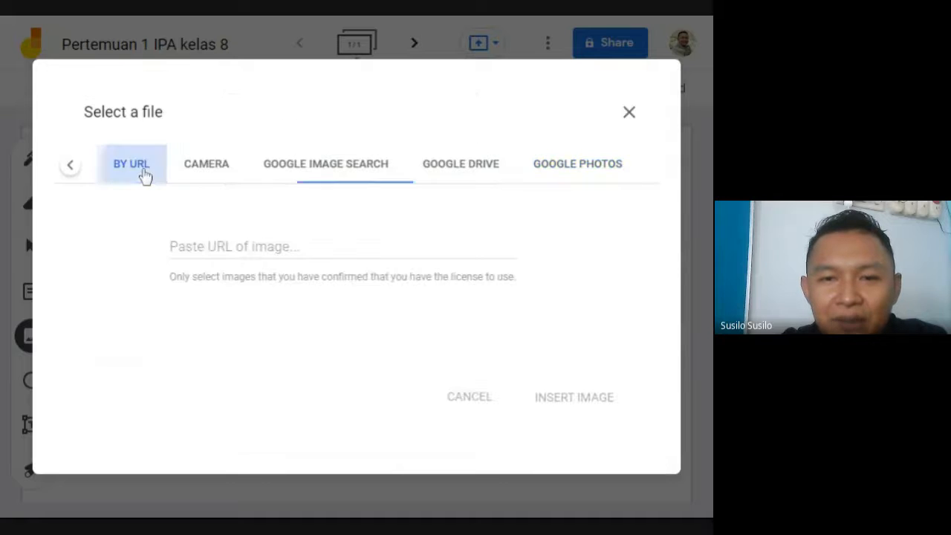
Step: Upload the apple tree image from the computer to the frame
double_click(69, 171)
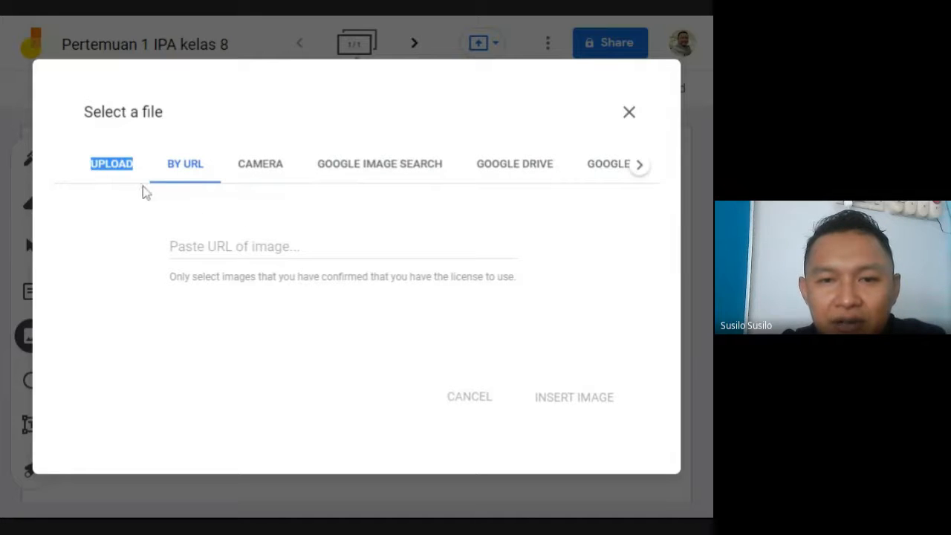
left_click(119, 168)
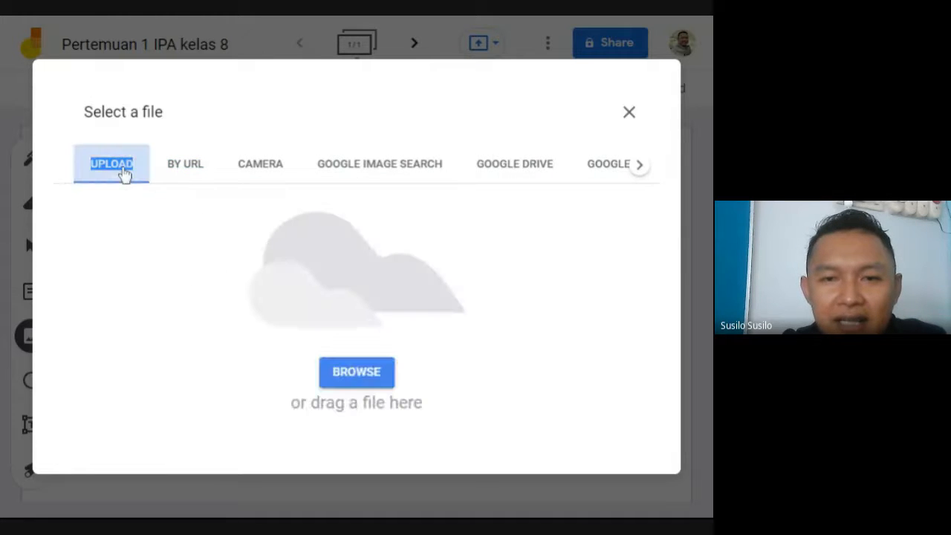
left_click(380, 384)
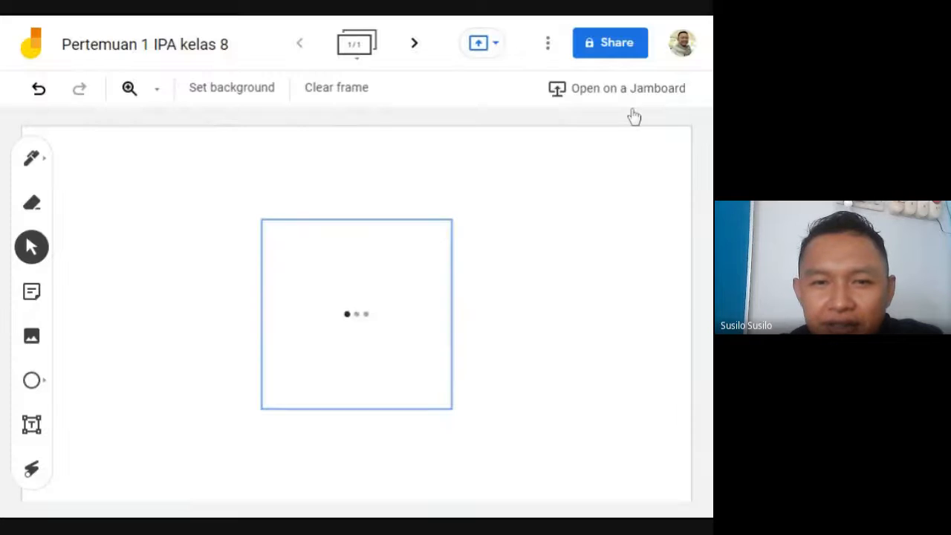
Step: Rotate the apple tree image slightly counter-clockwise and turn it back upright
left_click(324, 355)
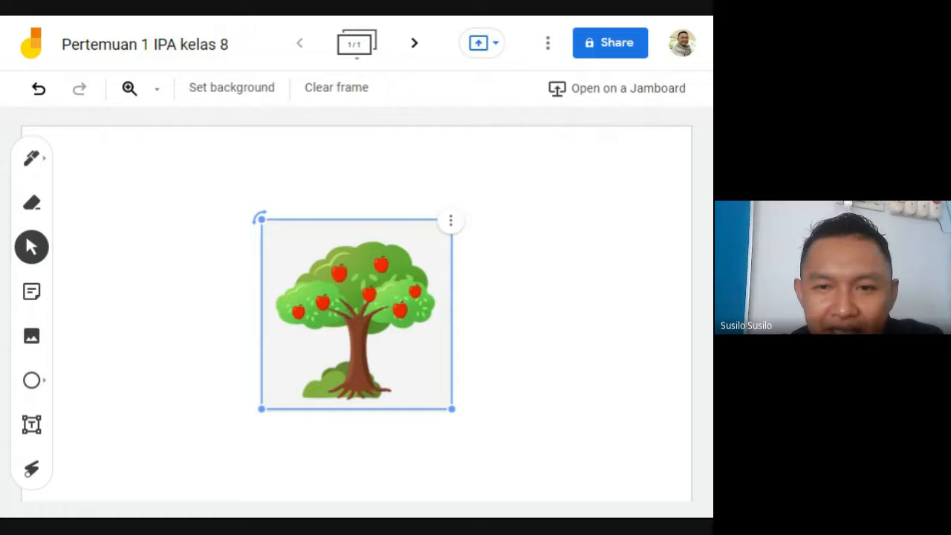
left_click_drag(261, 219, 251, 227)
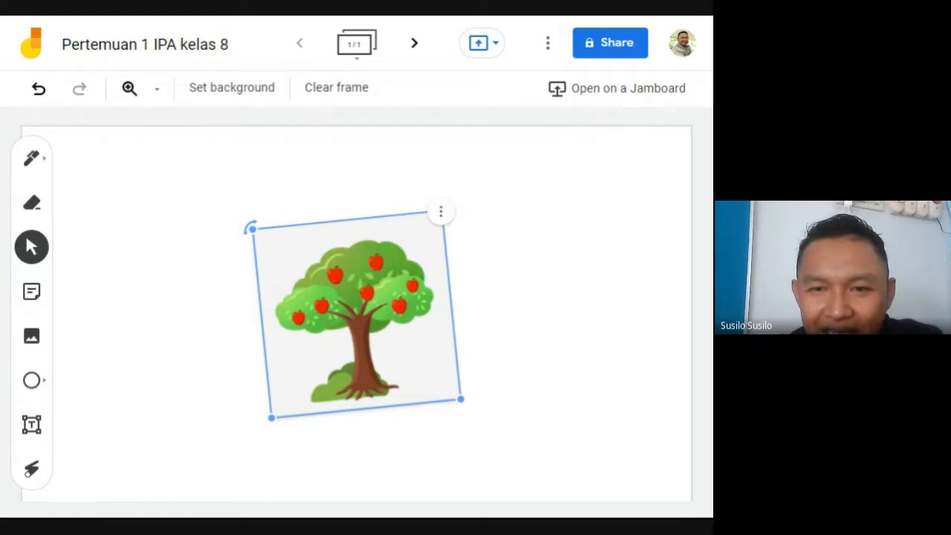
left_click_drag(252, 228, 262, 219)
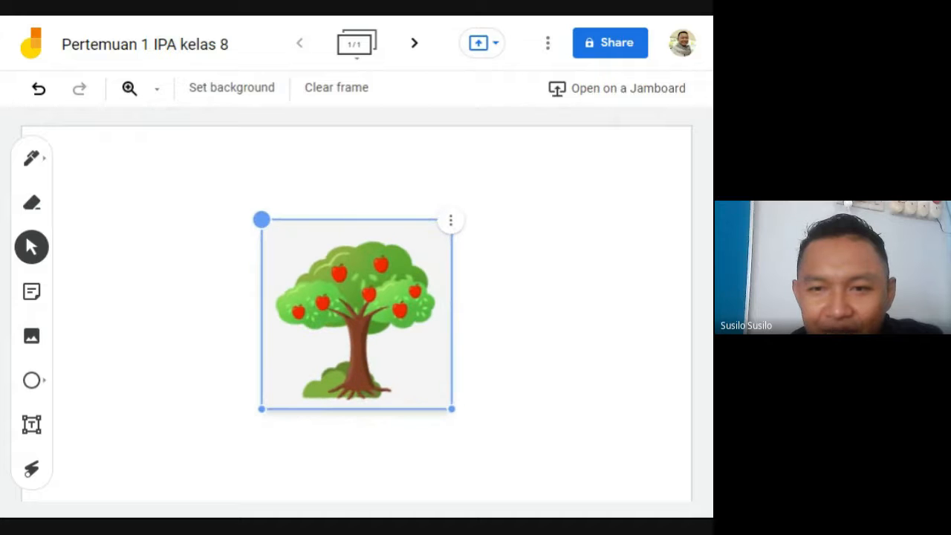
Step: Enlarge the apple tree image by roughly half, move it to the left half of the frame and deselect it
left_click_drag(451, 408, 552, 482)
left_click_drag(442, 411, 312, 356)
left_click(566, 283)
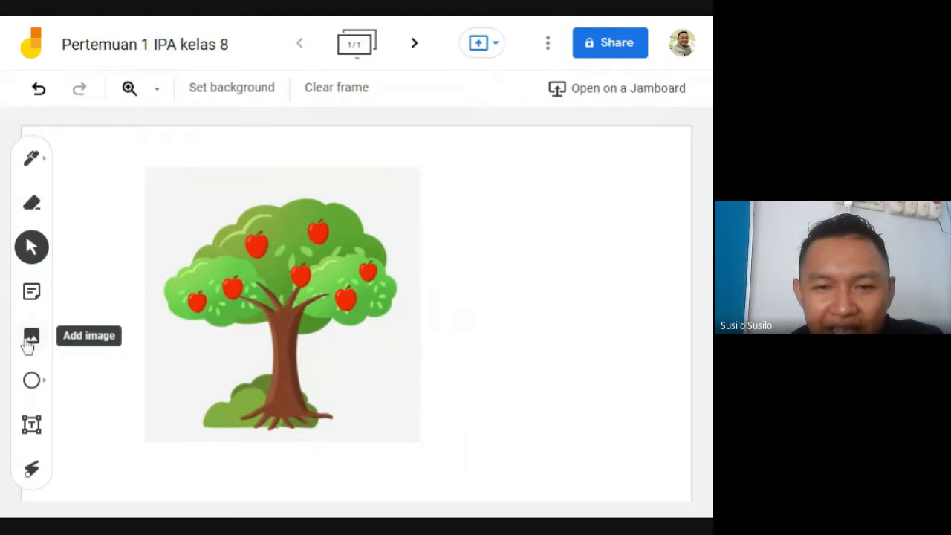
Step: Draw a wide ellipse in the frame, directly to the right of the upper part of the tree image
left_click(36, 388)
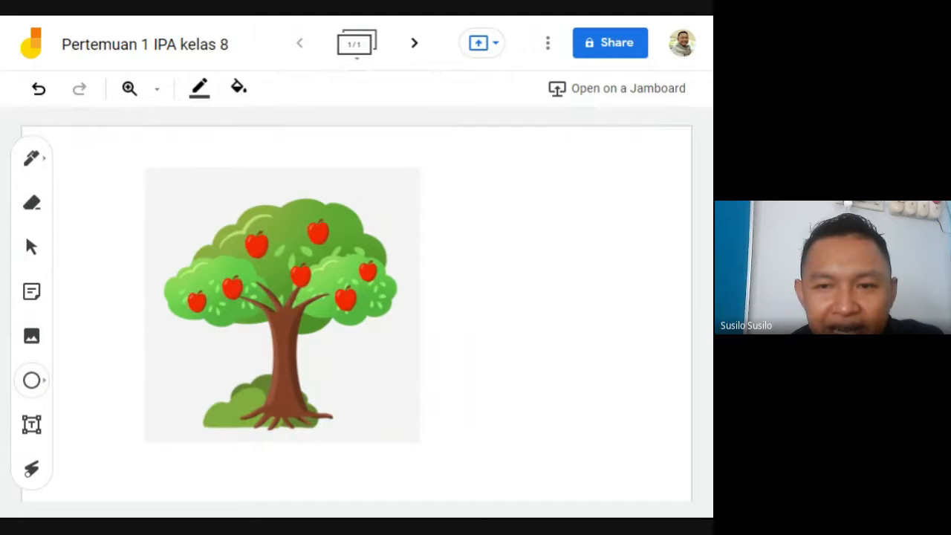
mouse_move(420, 167)
left_mouse_down()
mouse_move(495, 254)
mouse_move(594, 255)
mouse_move(584, 289)
mouse_move(595, 314)
left_mouse_up()
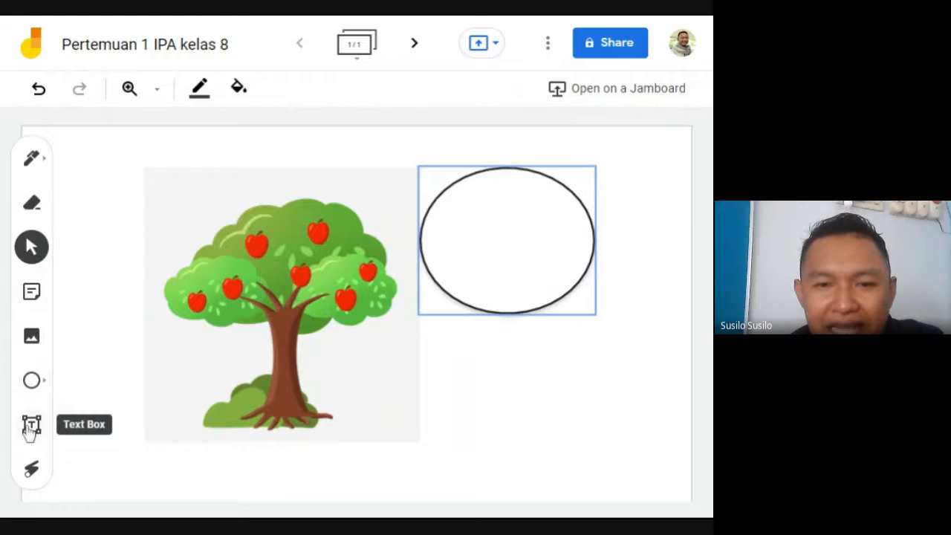
Step: Add a text box reading "Deskripsi Pohon" above the tree image and widen it to fit the text on one line
left_click(31, 430)
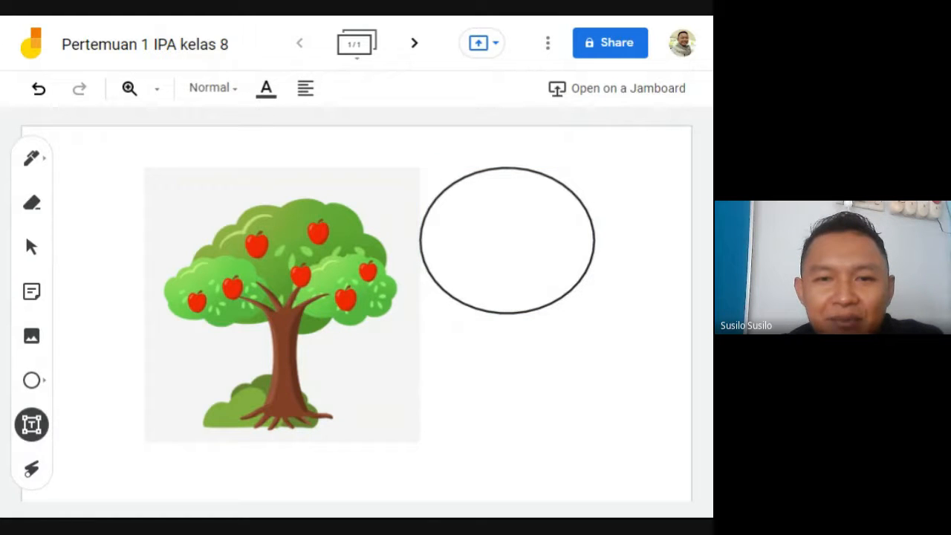
left_click_drag(89, 136, 178, 159)
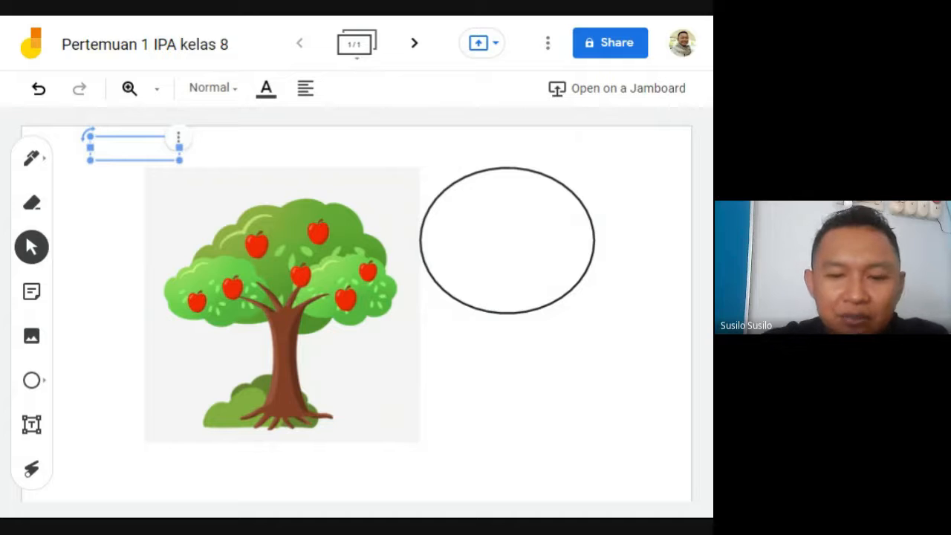
type("Poho")
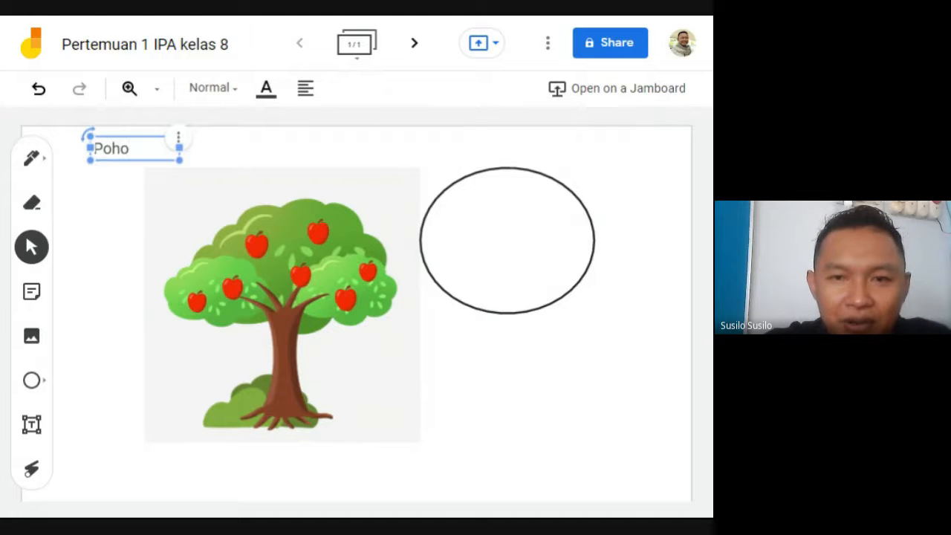
key("BackSpace")
key("BackSpace")
key("BackSpace")
key("BackSpace")
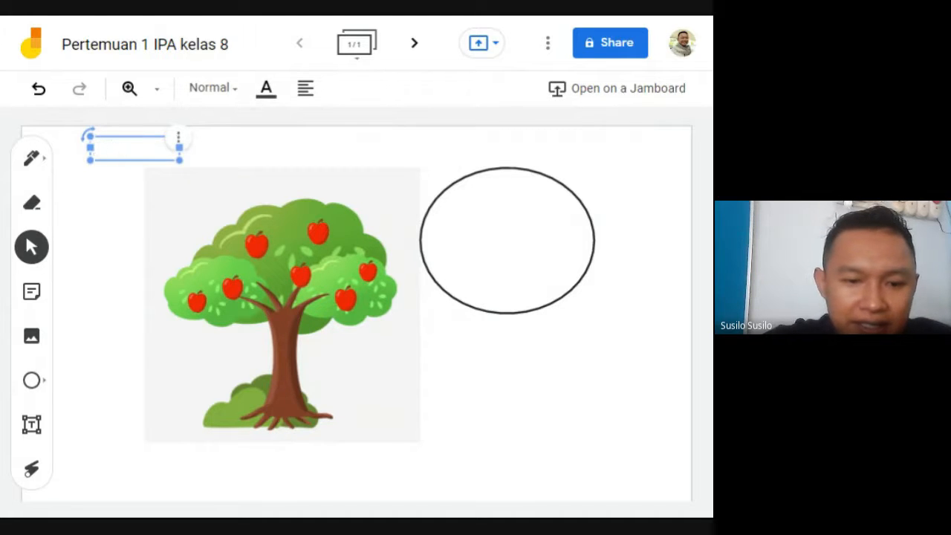
type("Deskrip")
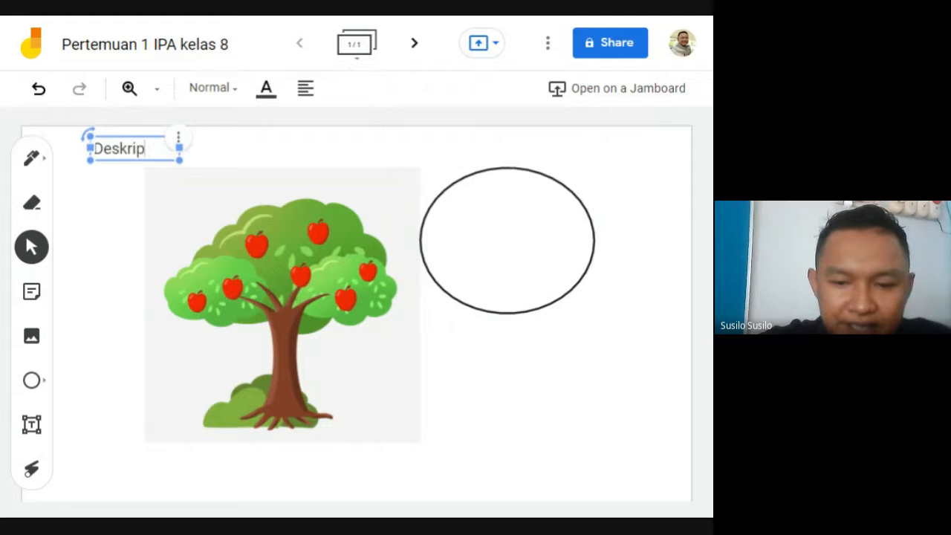
type("si Poh")
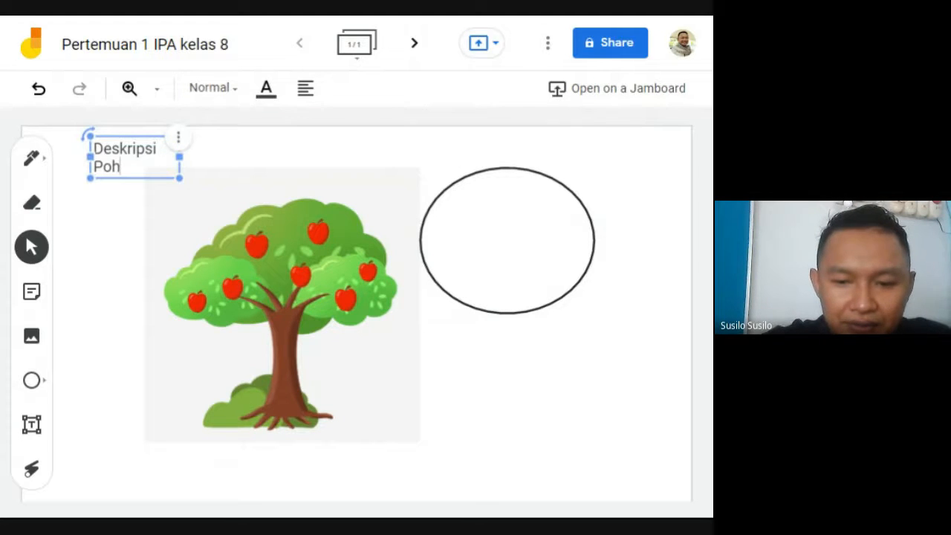
type("on")
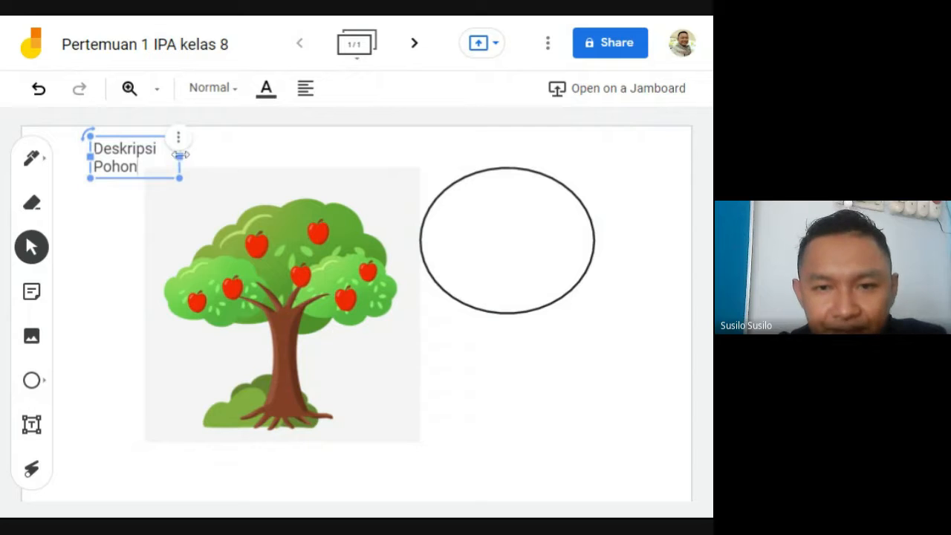
left_click_drag(181, 155, 234, 157)
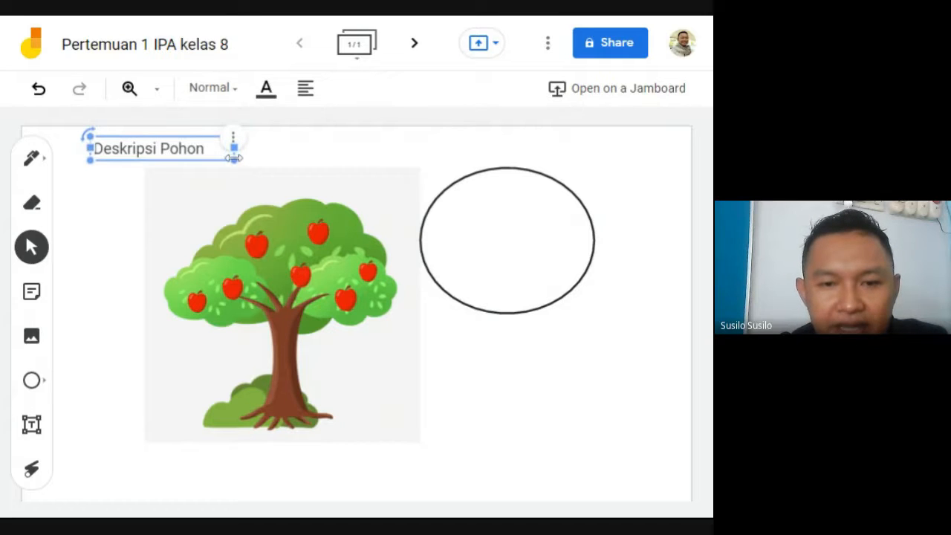
Step: Point out parts of the tree's crown and trunk with the laser, and return to the Select tool
left_click(32, 476)
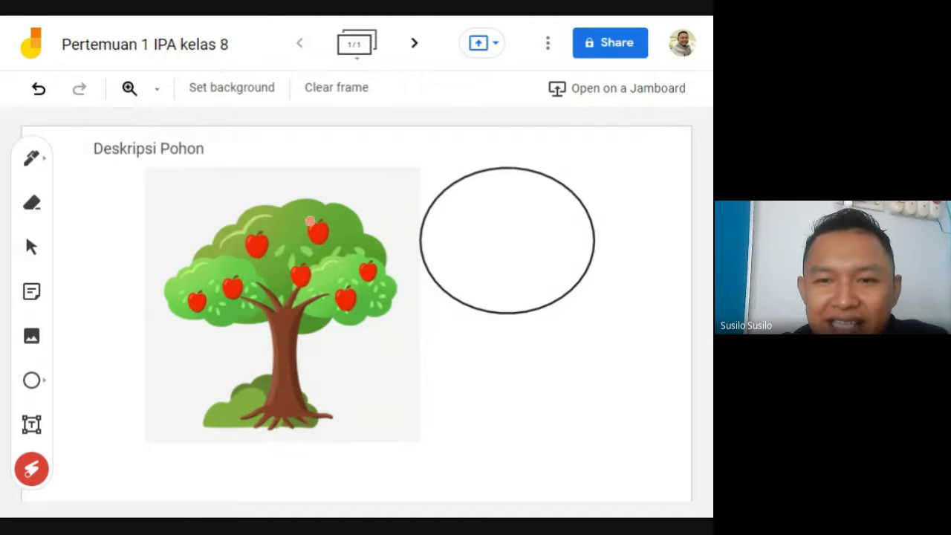
left_click_drag(276, 183, 168, 301)
mouse_move(214, 348)
left_mouse_down()
mouse_move(369, 382)
mouse_move(357, 183)
mouse_move(216, 237)
mouse_move(375, 296)
mouse_move(289, 246)
left_mouse_up()
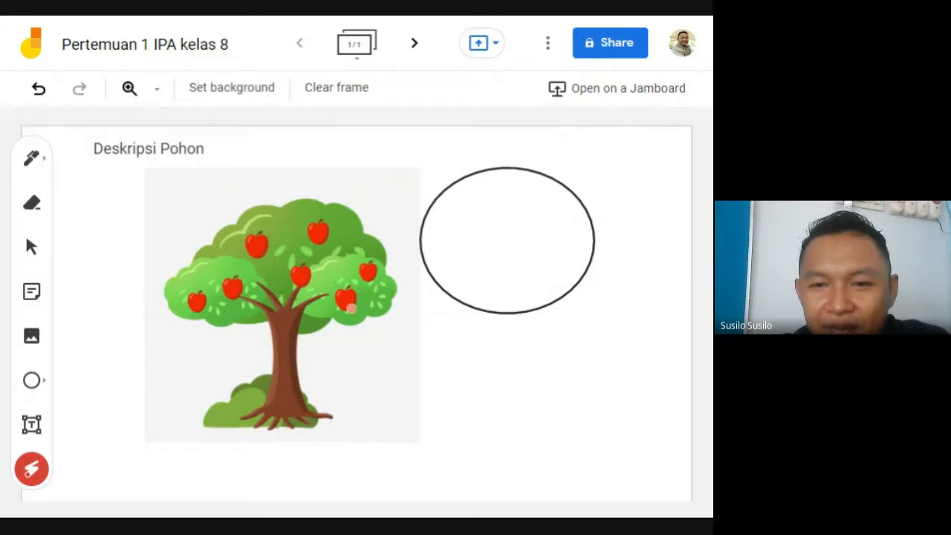
left_click_drag(347, 311, 265, 408)
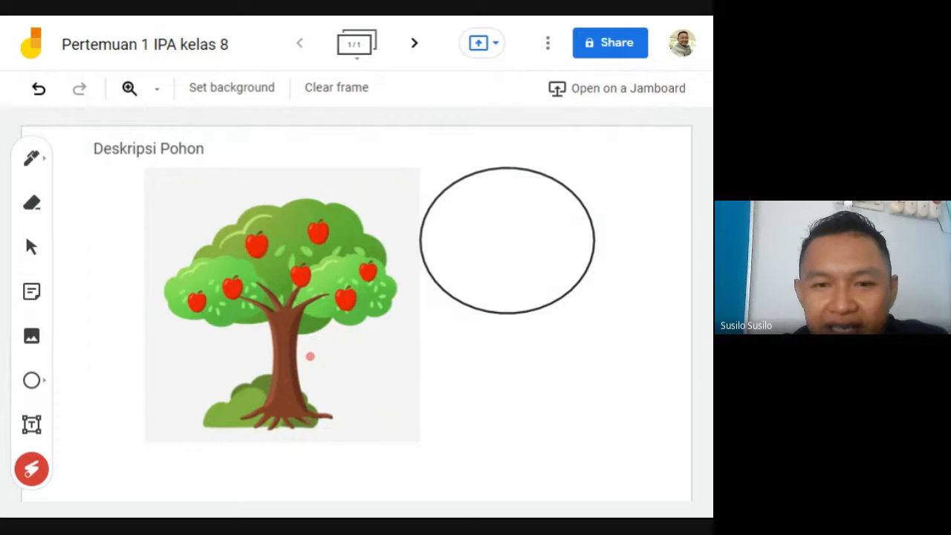
left_click(32, 248)
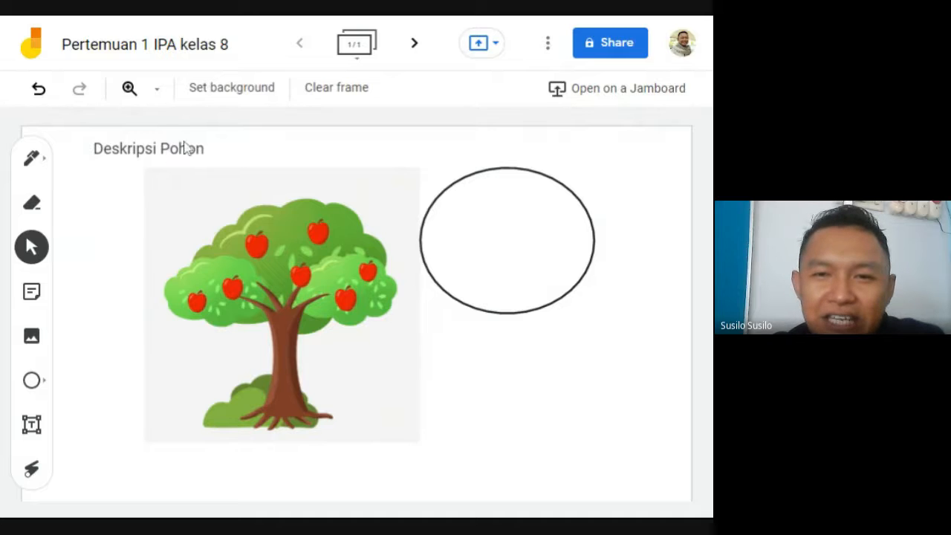
Step: Try the plain blue frame background and replace it with the gray grid background
left_click(260, 95)
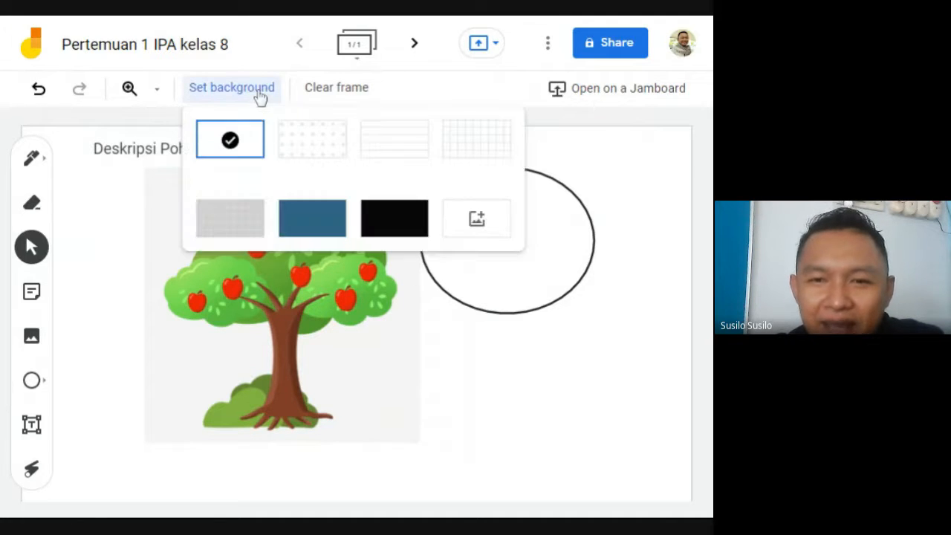
left_click(312, 229)
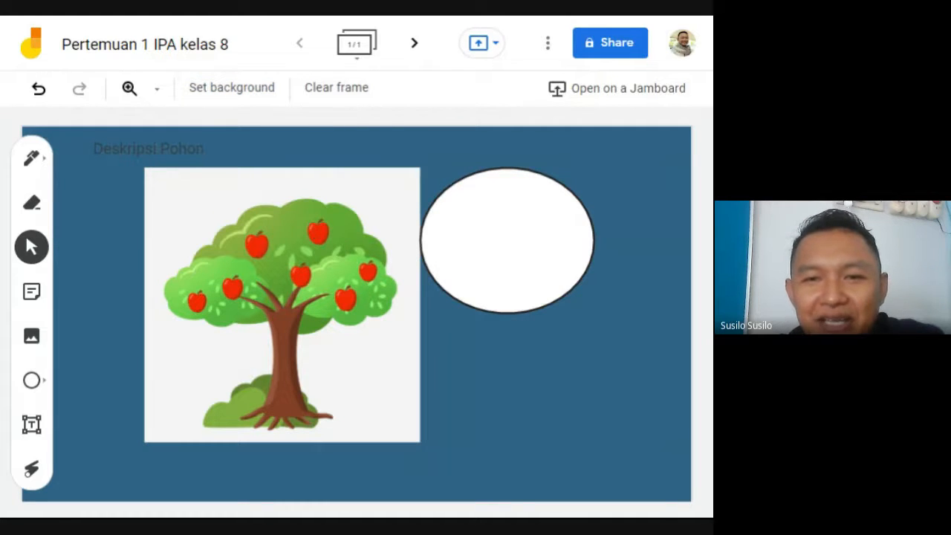
left_click(249, 90)
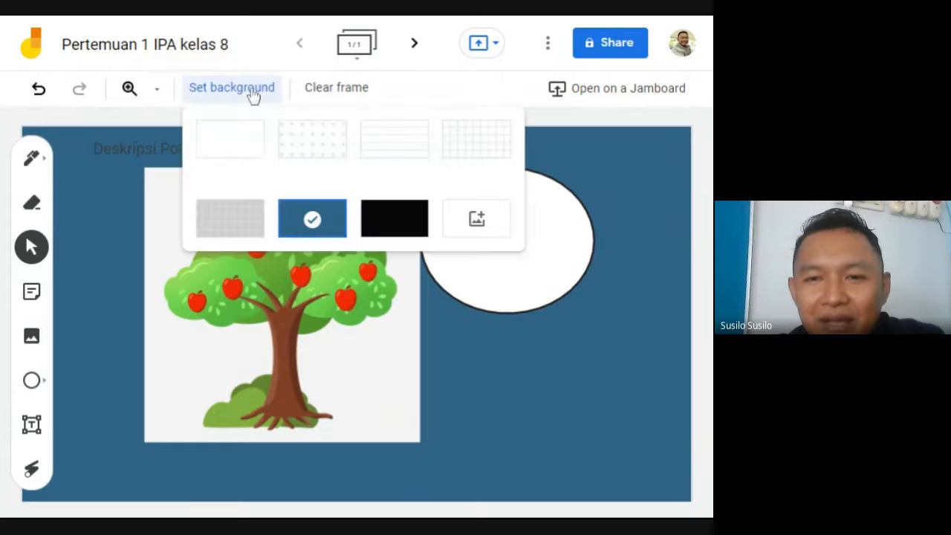
left_click(251, 236)
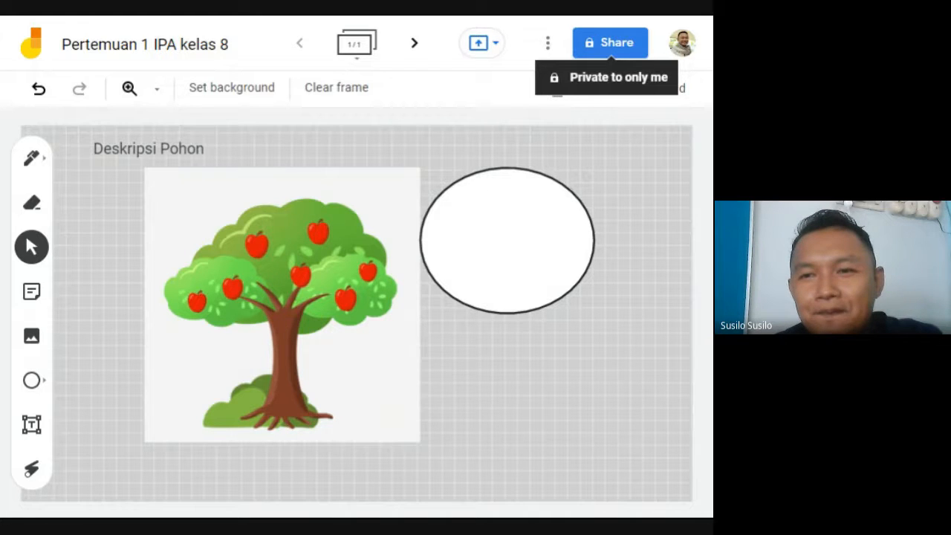
Step: Share the board's link with the Kementerian Pendidikan dan Kebudayaan (SMA) group and review its role options, keeping Viewer
left_click(611, 51)
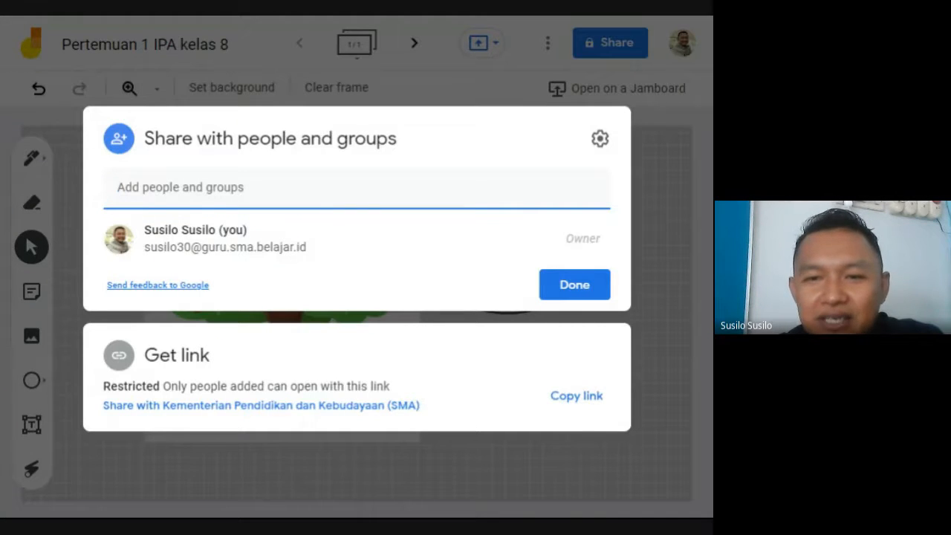
left_click(237, 405)
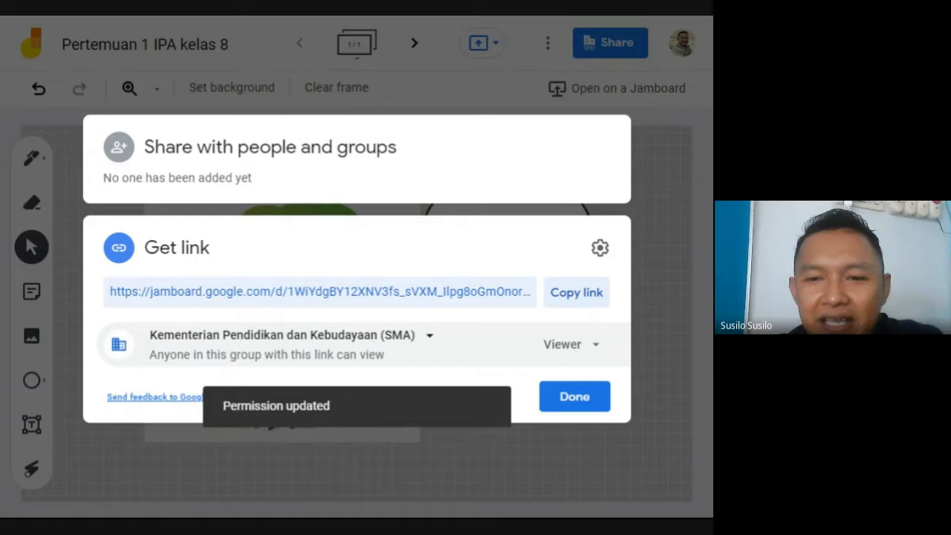
left_click(596, 346)
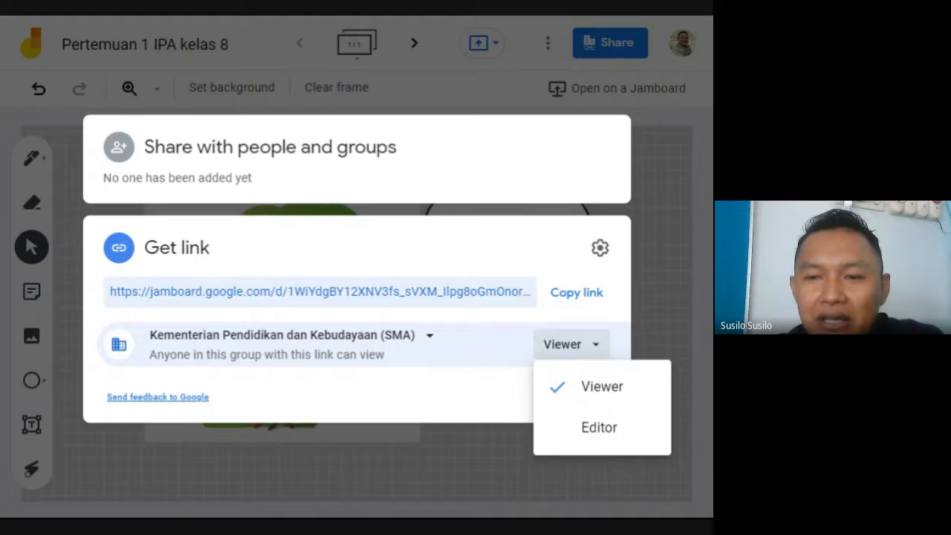
left_click(599, 352)
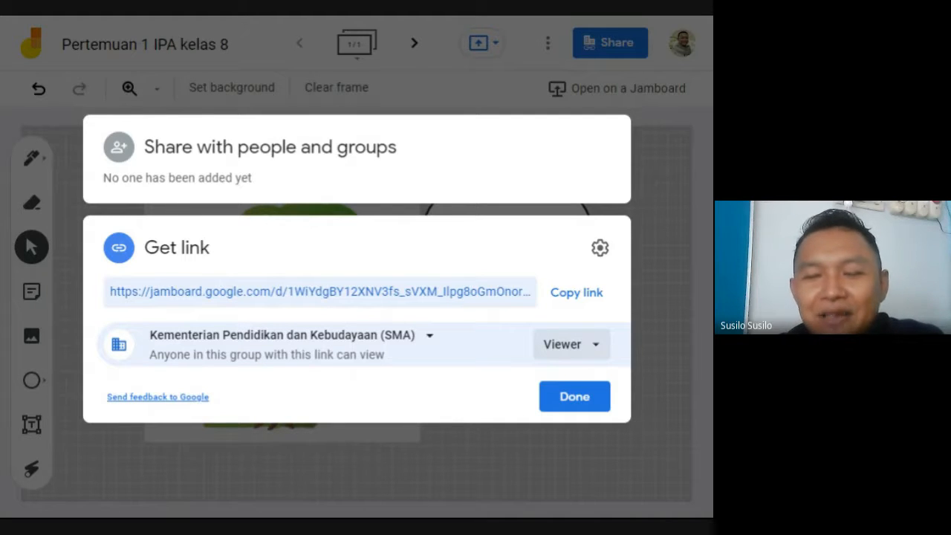
Step: Change the board's link access to anyone with the link as Editor, and copy the sharing link
left_click(438, 346)
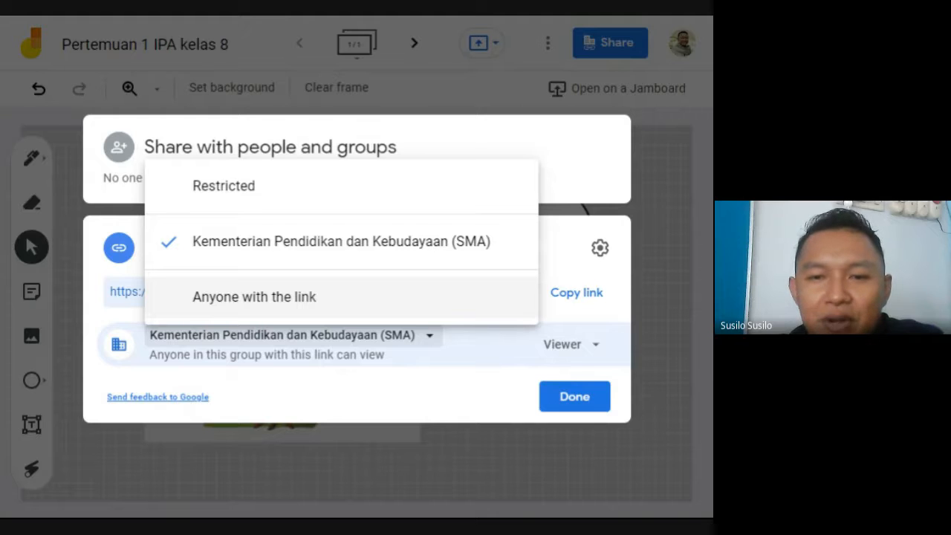
left_click(260, 301)
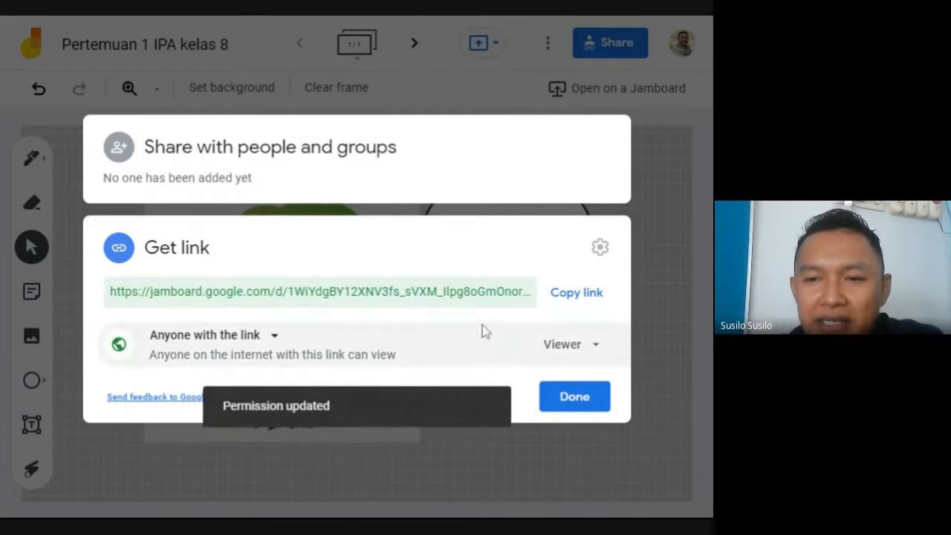
left_click(596, 348)
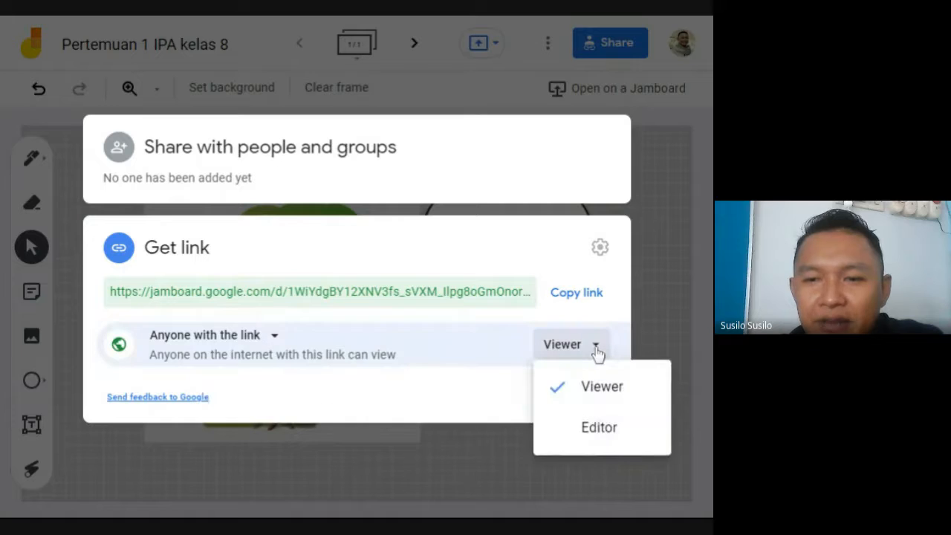
left_click(583, 428)
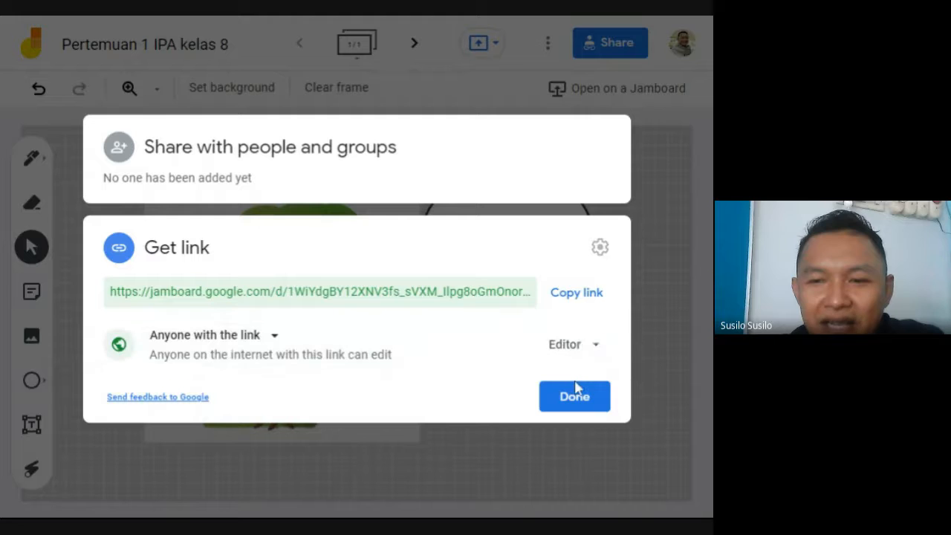
left_click(577, 296)
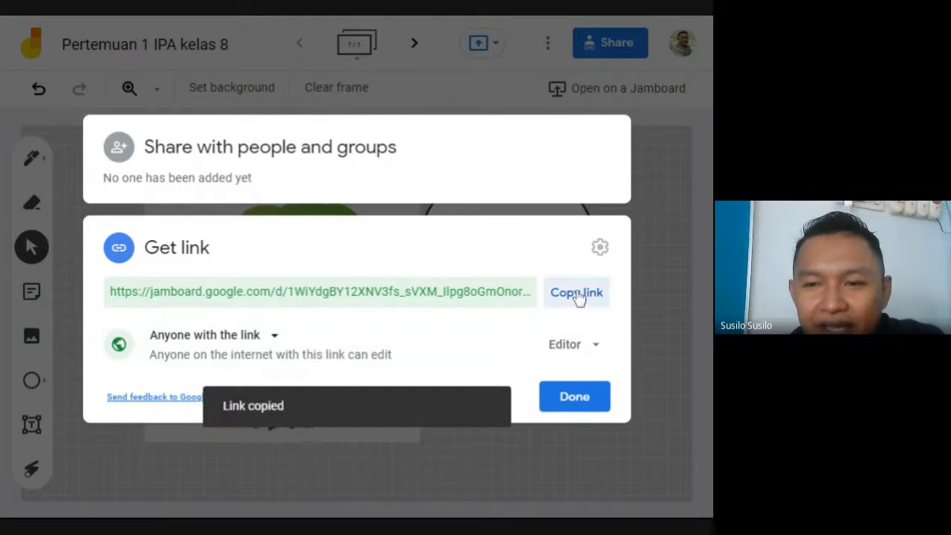
left_click(574, 399)
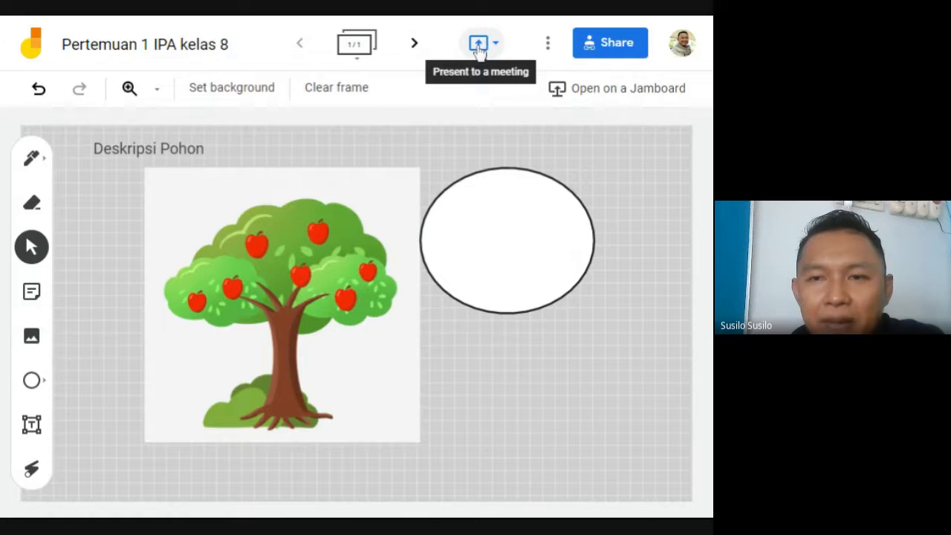
Step: Present the Jamboard tab to the ongoing meeting, taking over as main presenter
left_click(479, 46)
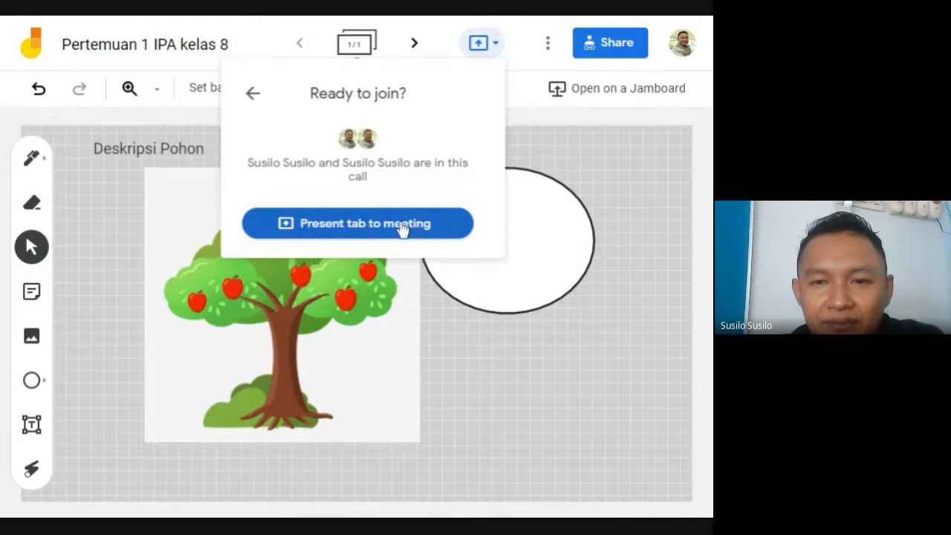
left_click(401, 228)
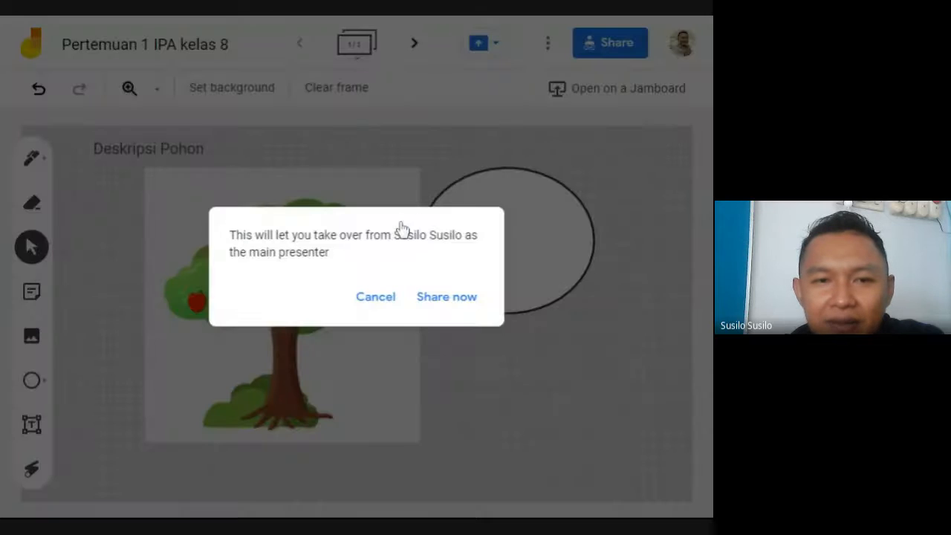
left_click(444, 297)
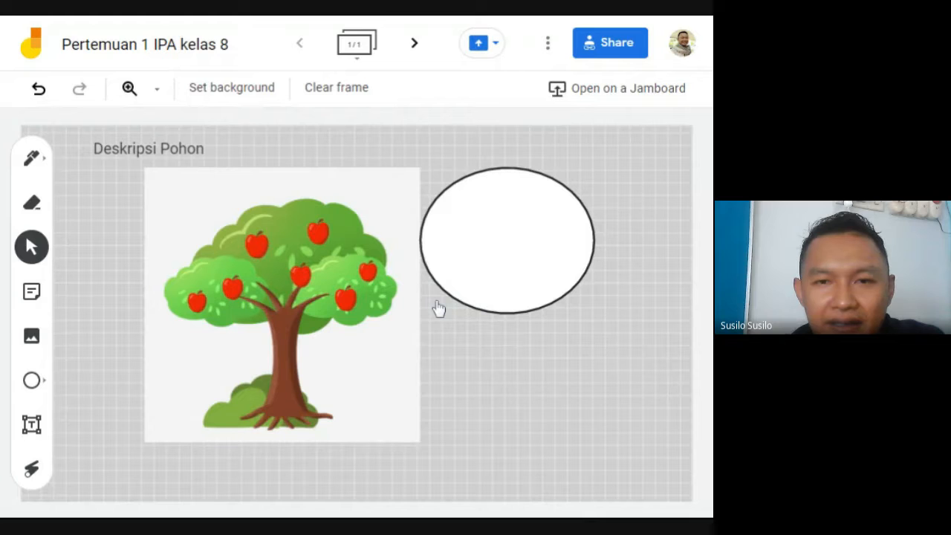